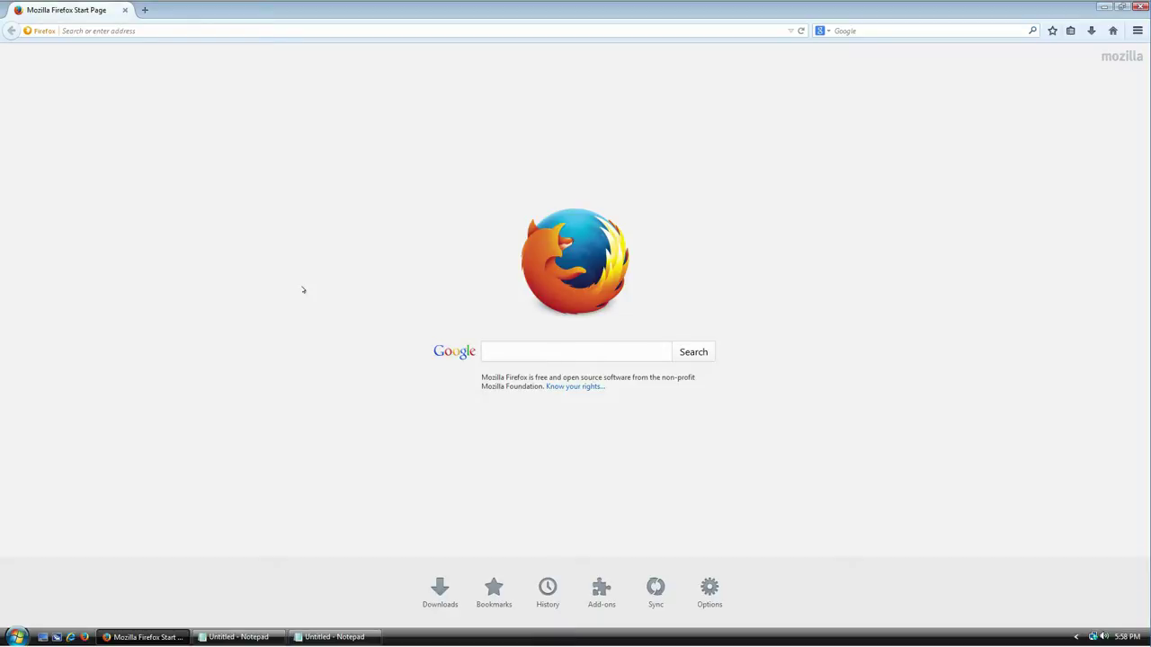
Step: Go to keepass.info in Firefox to load the KeePass Password Safe homepage
left_click(242, 31)
type("keepass.info")
key("Return")
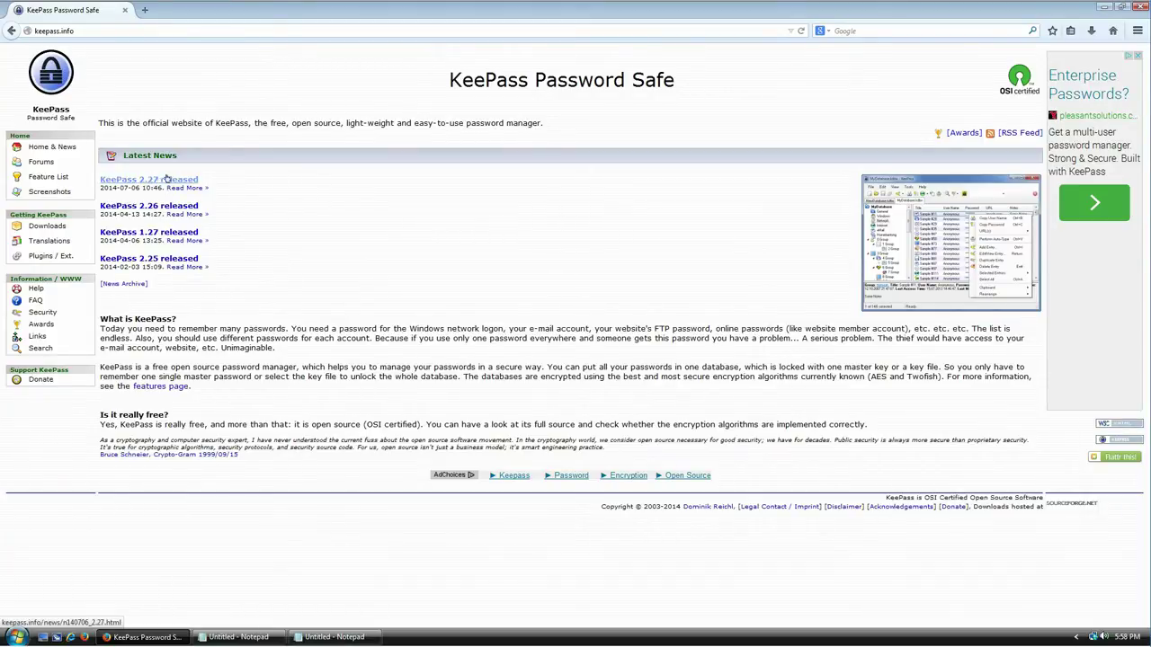
Step: Follow the KeePass 2.27 release news to the Downloads page and highlight both edition headings
left_click(157, 183)
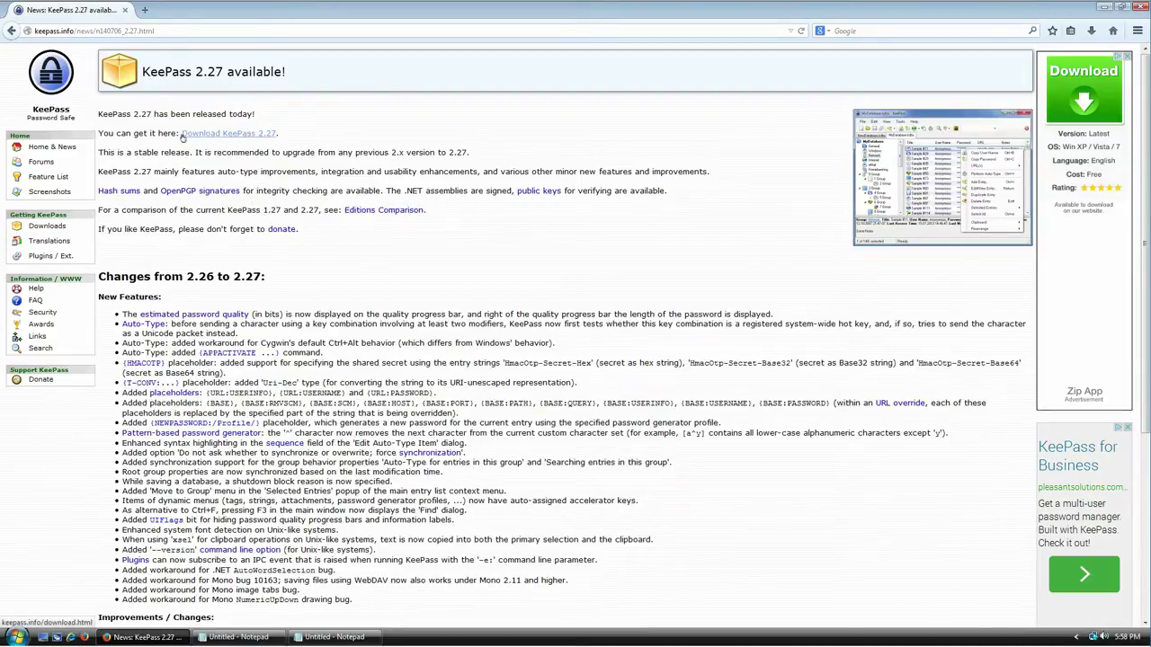
left_click(255, 134)
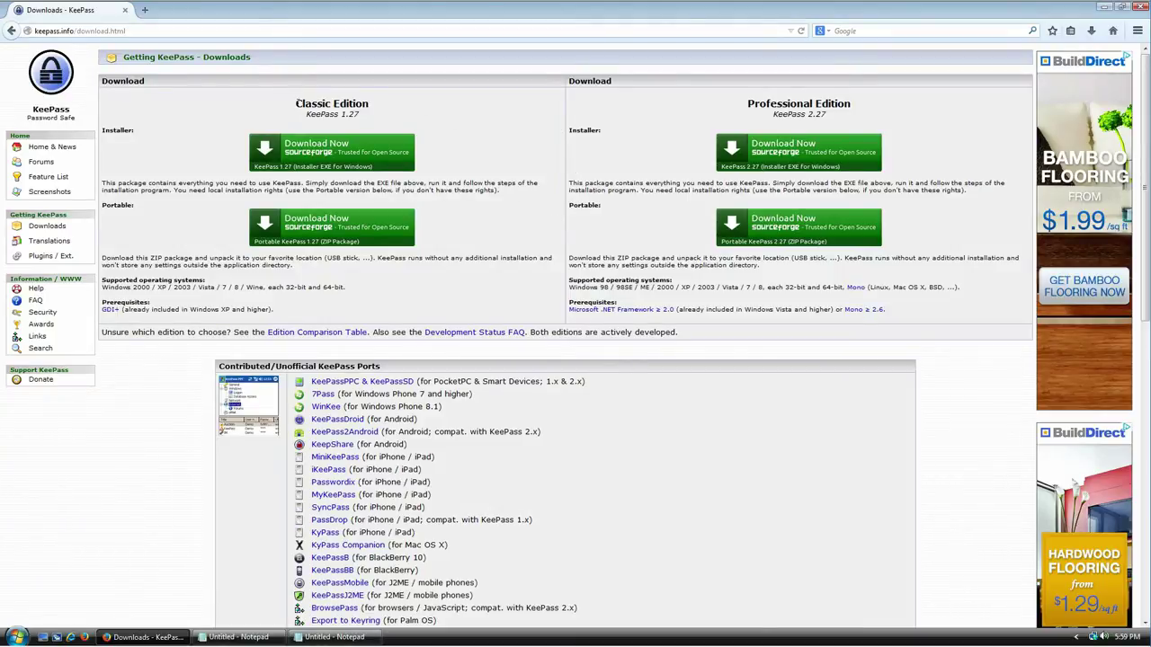
mouse_move(295, 103)
left_mouse_down()
mouse_move(369, 104)
mouse_move(309, 114)
left_mouse_up()
left_click_drag(745, 102, 885, 116)
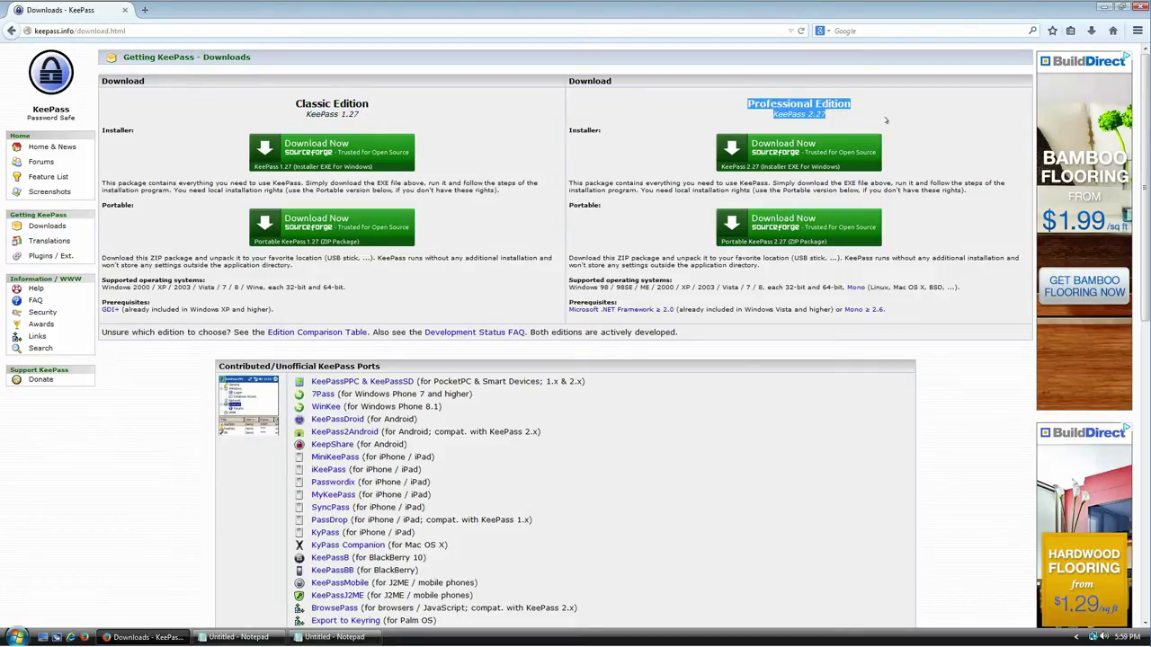
left_click(870, 114)
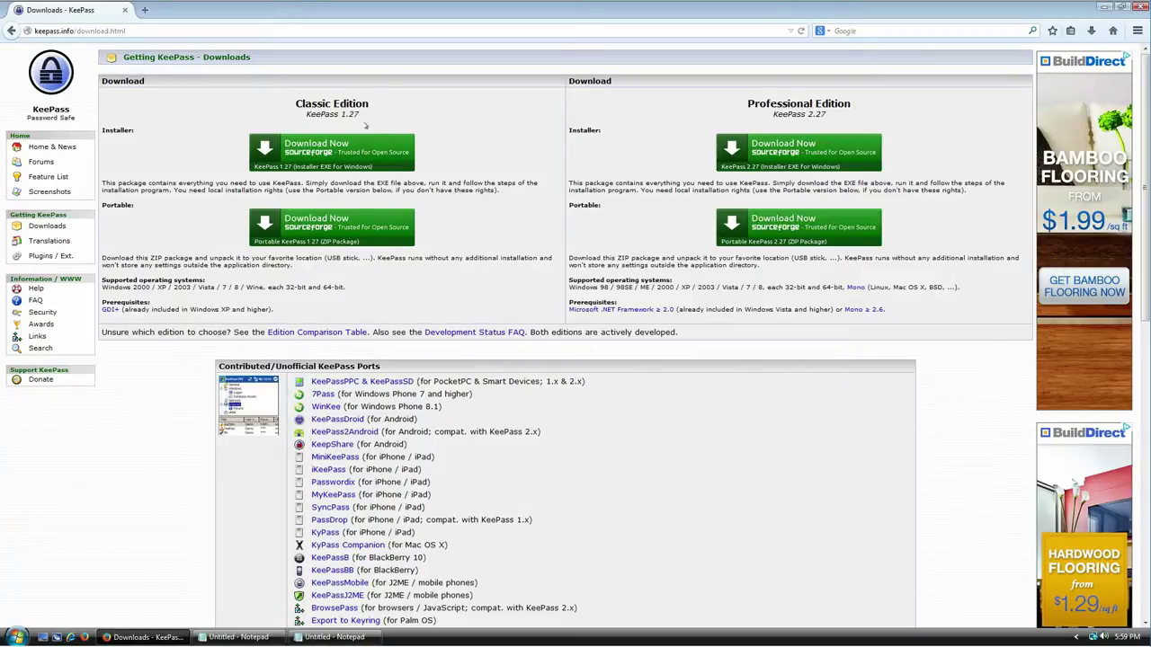
Step: Highlight the Classic Edition's description and prerequisites line
left_click_drag(356, 103, 299, 105)
left_click_drag(284, 311, 183, 298)
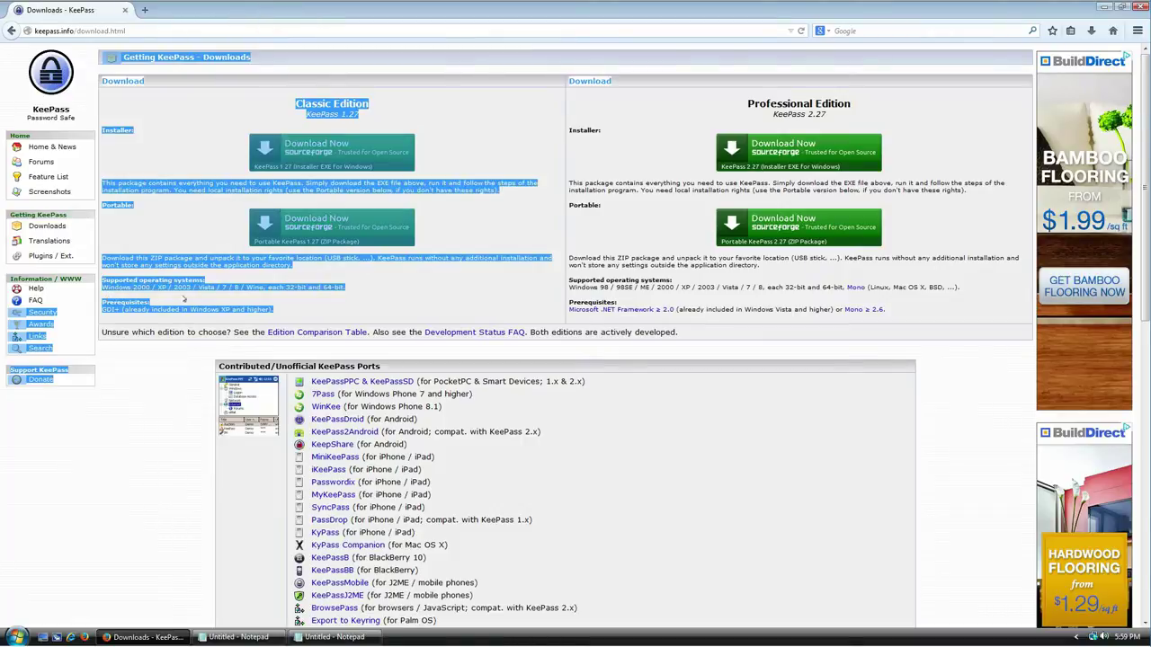
left_click(240, 308)
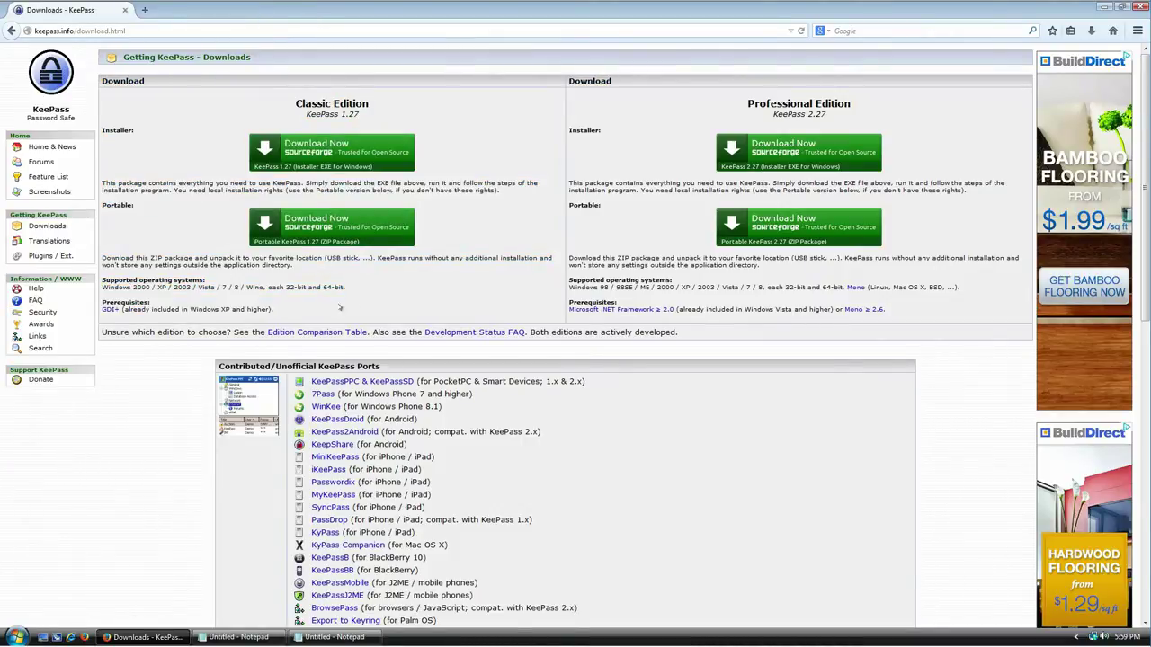
left_click_drag(190, 308, 257, 317)
left_click(493, 318)
Step: Highlight the Professional Edition's prerequisites, emphasising the Windows Vista and higher requirement
left_click_drag(863, 116, 761, 106)
left_click_drag(888, 312, 574, 310)
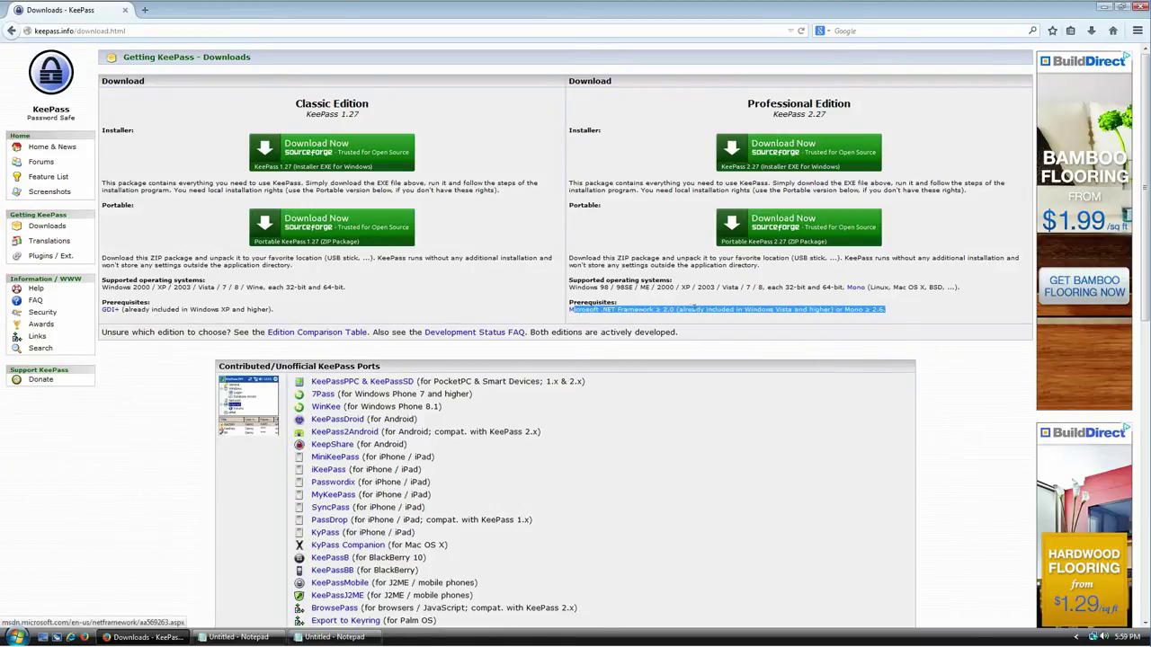
left_click(705, 308)
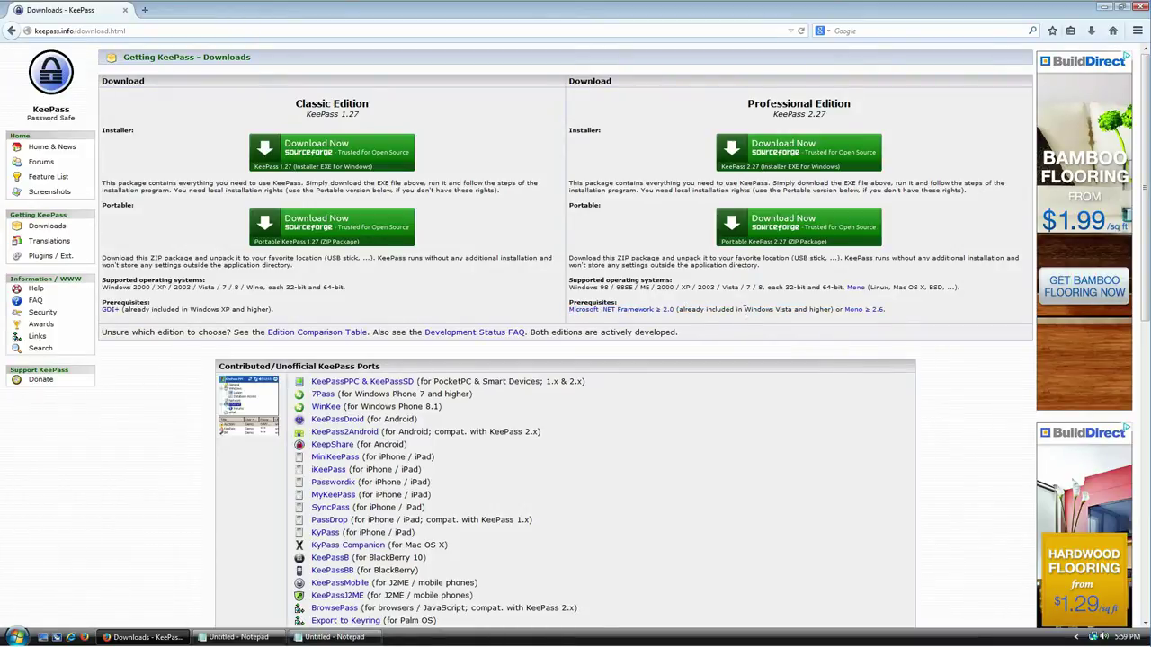
left_click_drag(739, 307, 819, 309)
Step: Compare the Professional 2.27 installer and portable download options on the Downloads page
left_click(815, 155)
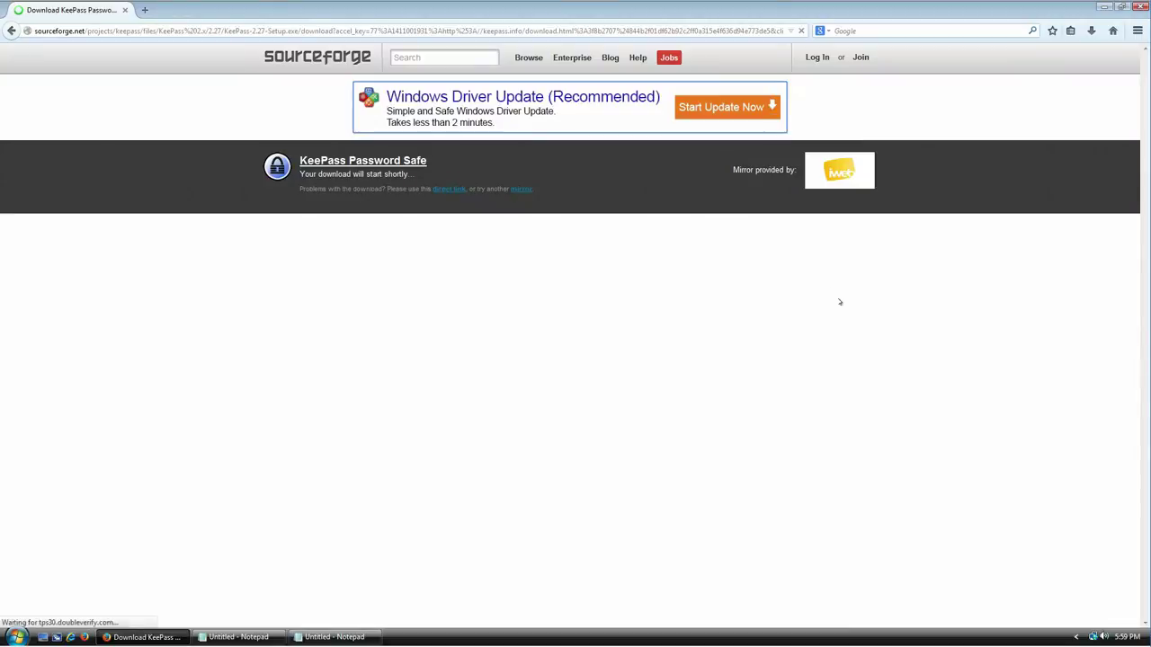
key("alt+Left")
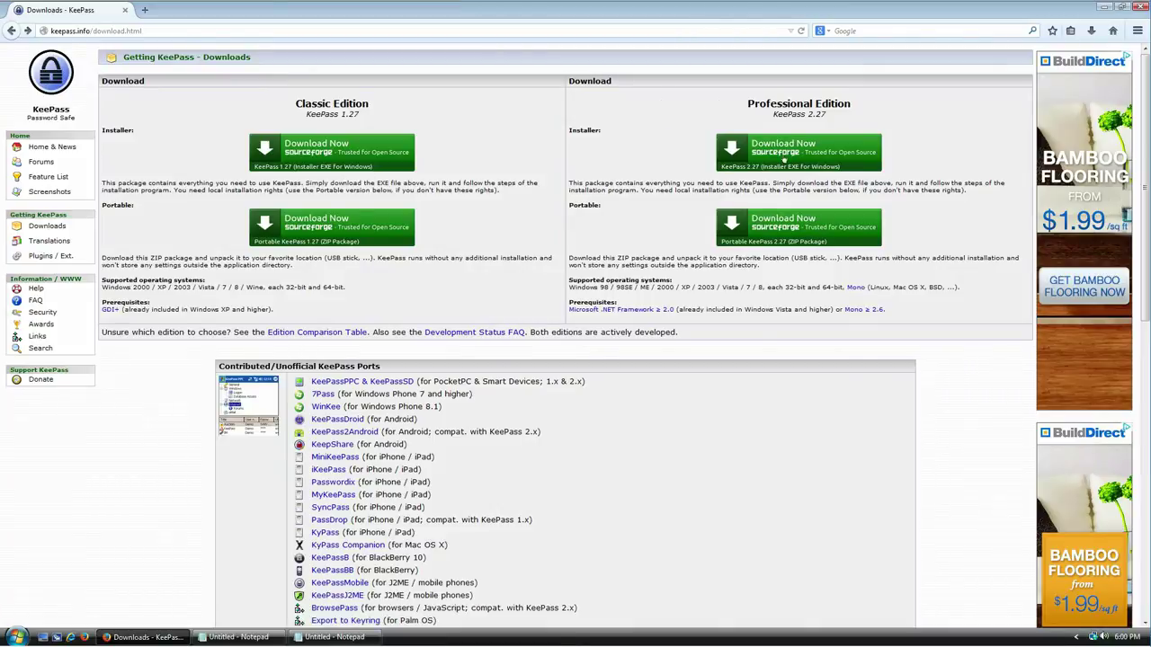
left_click_drag(585, 131, 646, 174)
left_click_drag(575, 205, 619, 214)
left_click(646, 213)
left_click(647, 129)
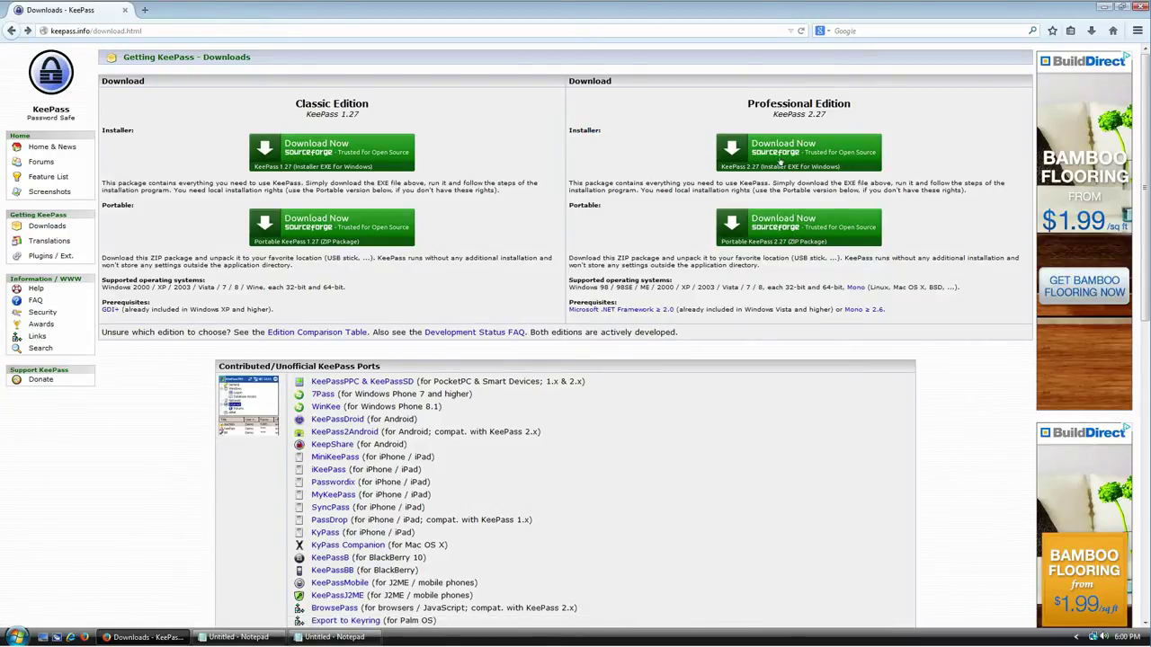
Step: Download KeePass-2.27-Setup.exe from SourceForge, save it, and open the installer
left_click(780, 155)
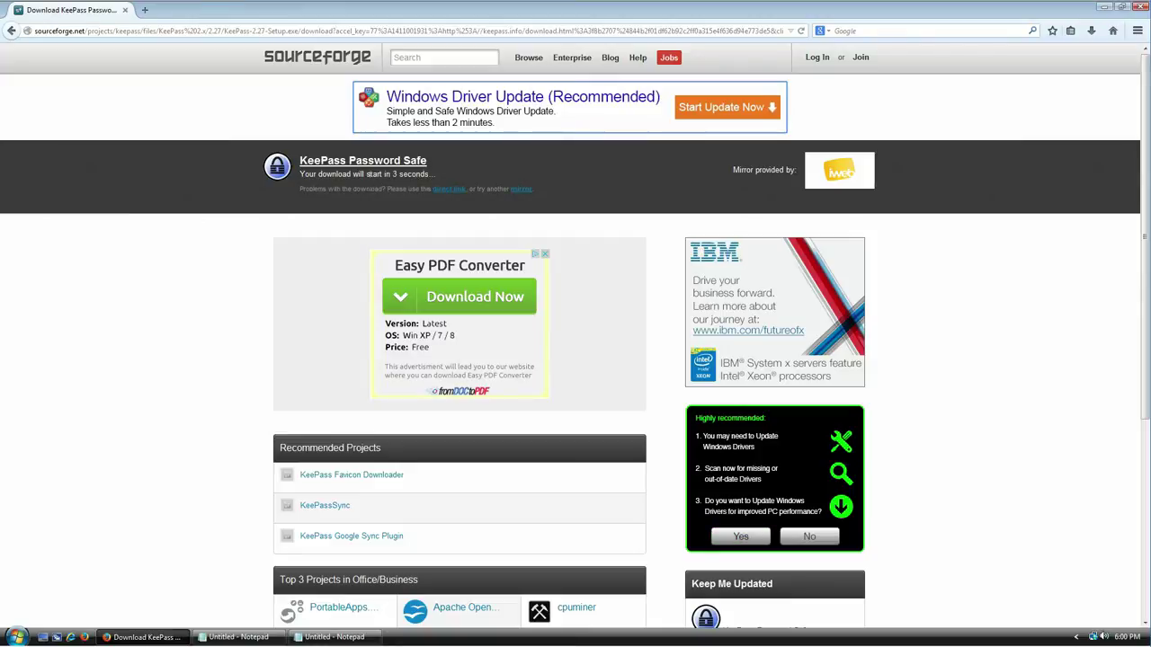
left_click_drag(411, 189, 299, 173)
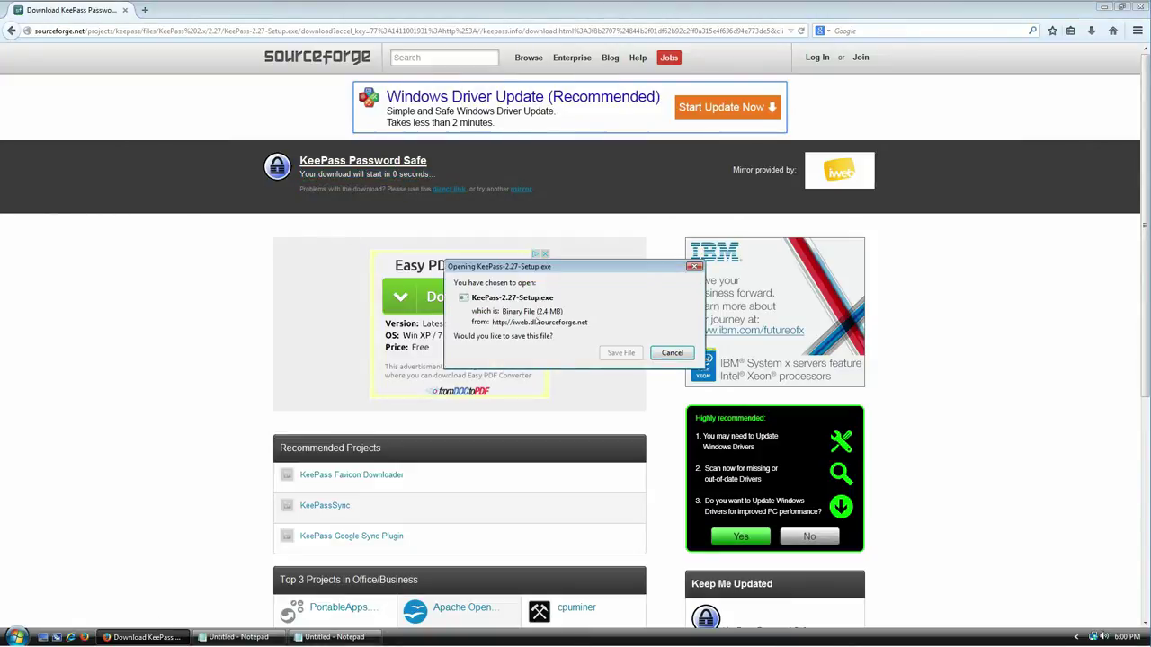
left_click(621, 353)
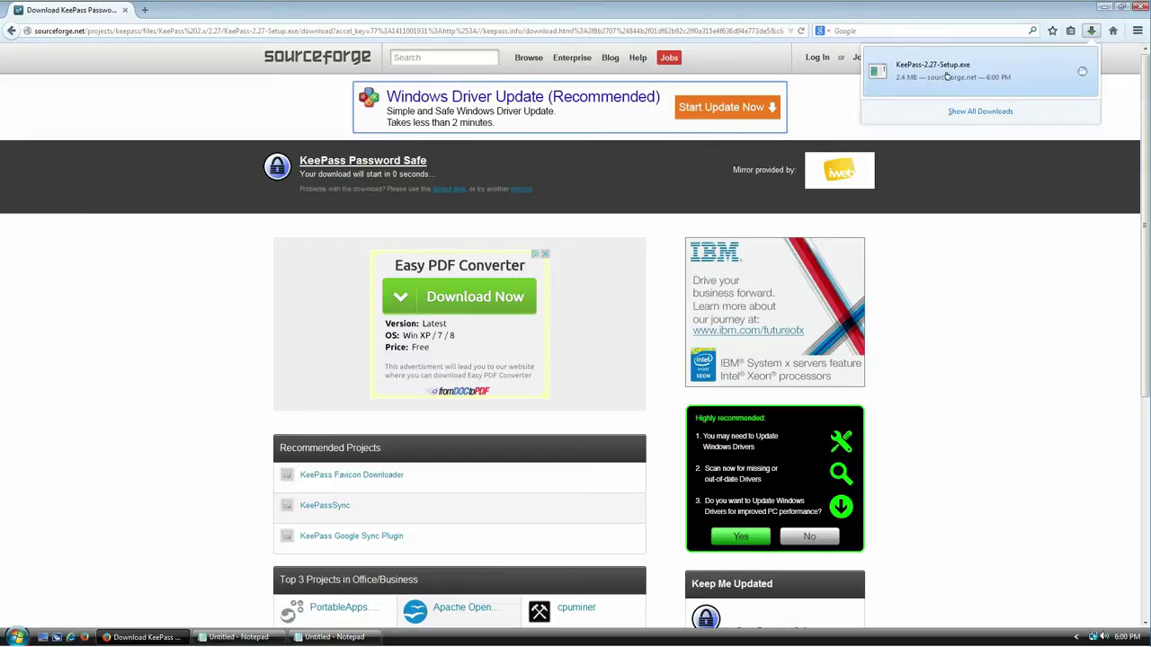
left_click(946, 76)
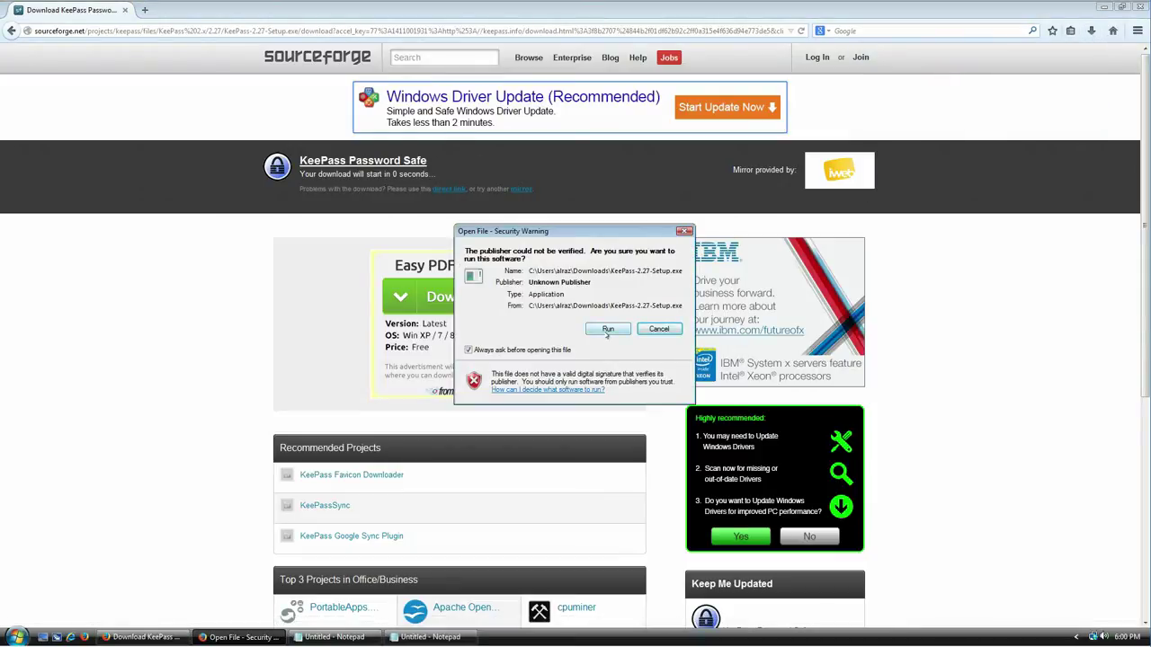
Step: Run the installer in English, accept the license, and keep the default folder and components
left_click(607, 331)
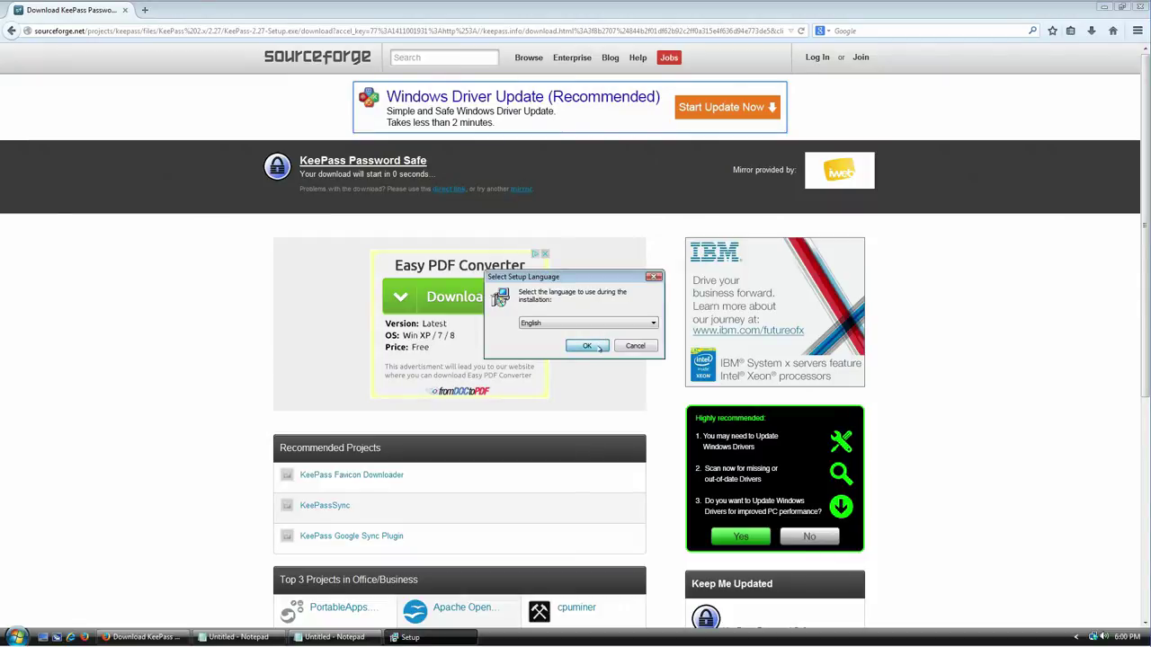
left_click(587, 346)
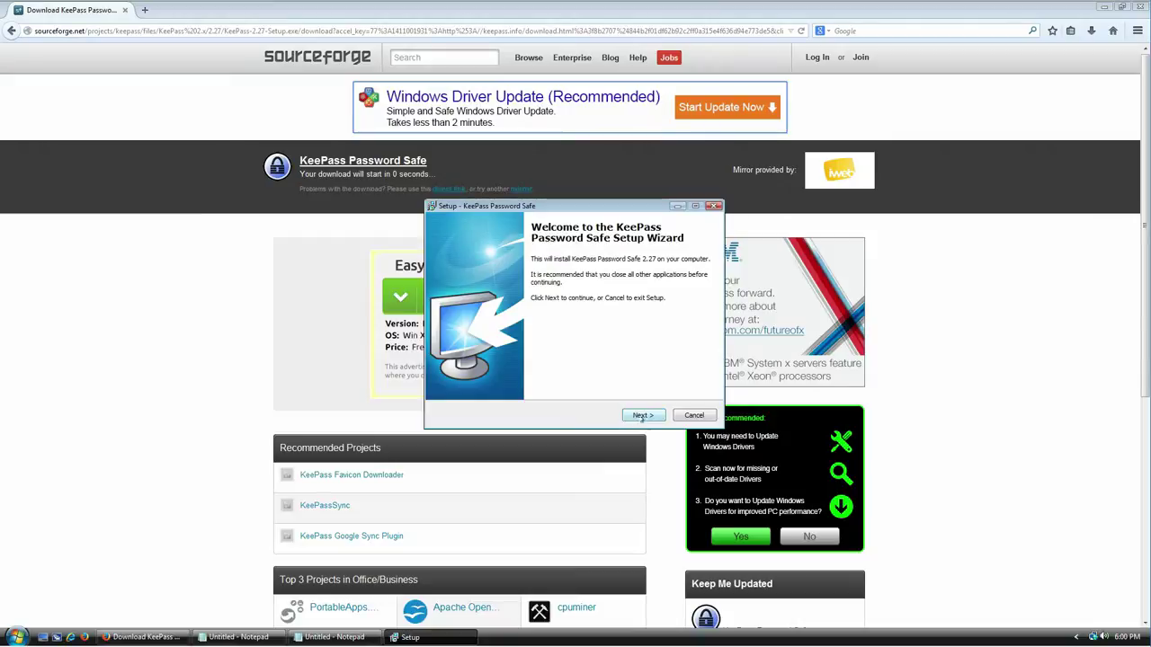
left_click(644, 416)
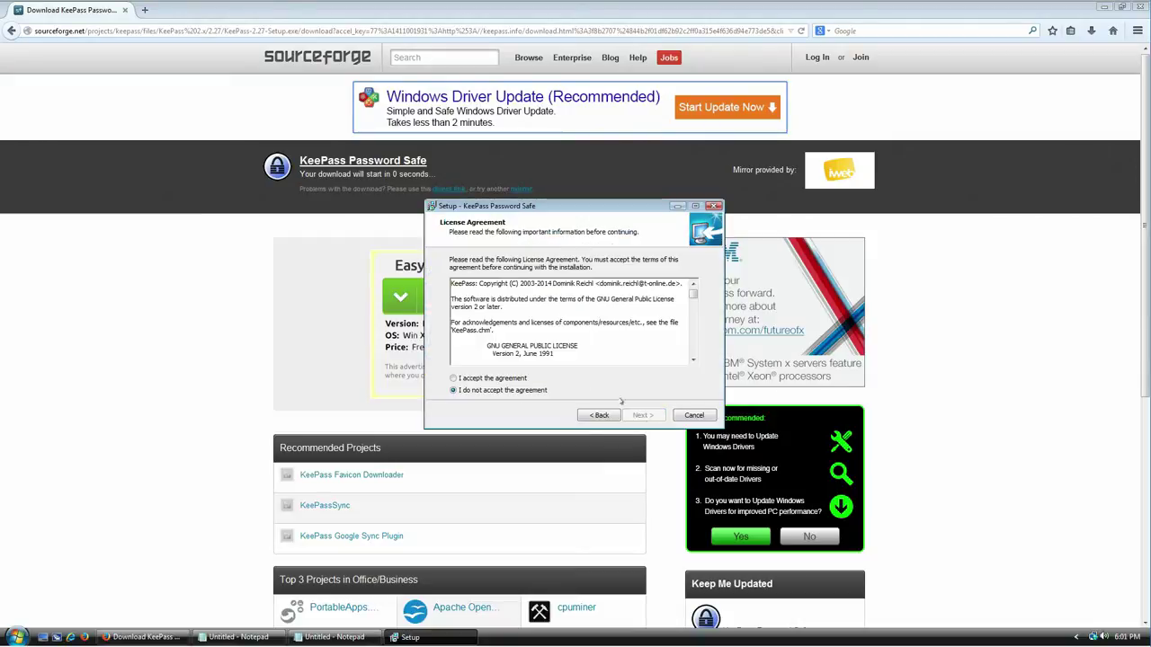
left_click(511, 378)
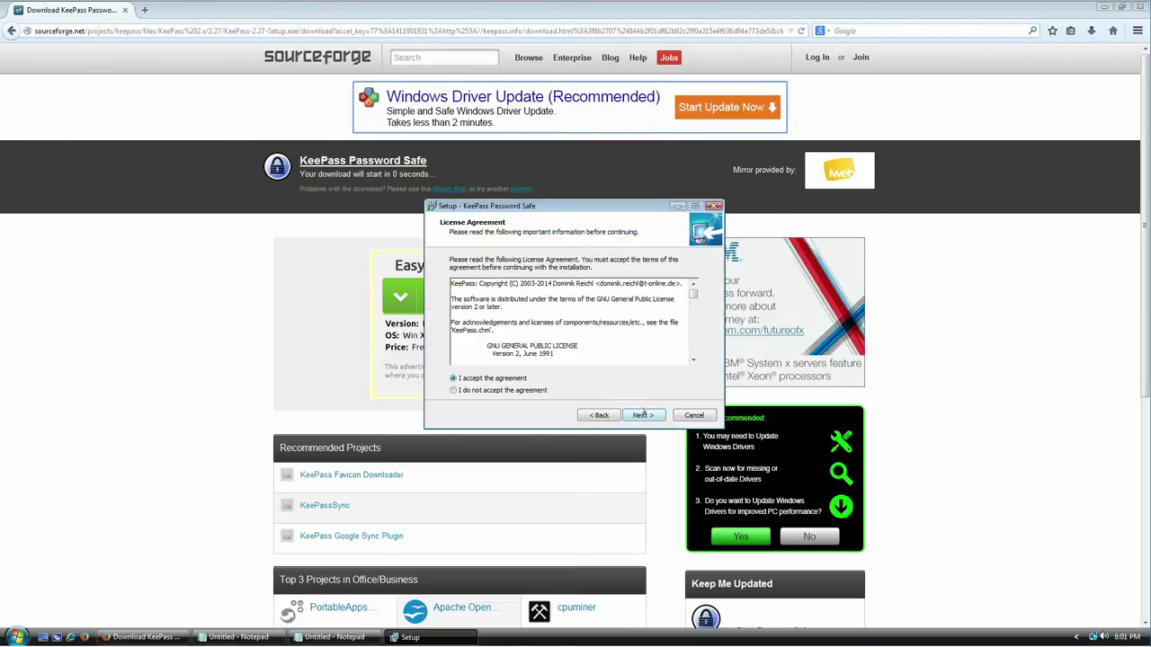
left_click(642, 416)
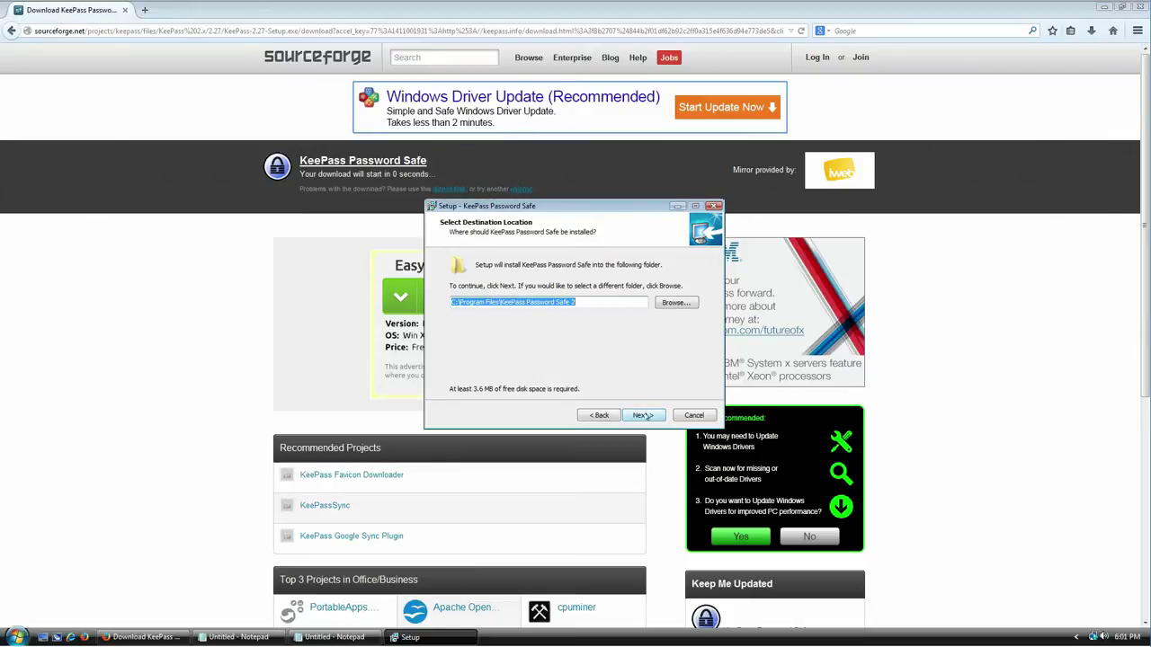
left_click(643, 416)
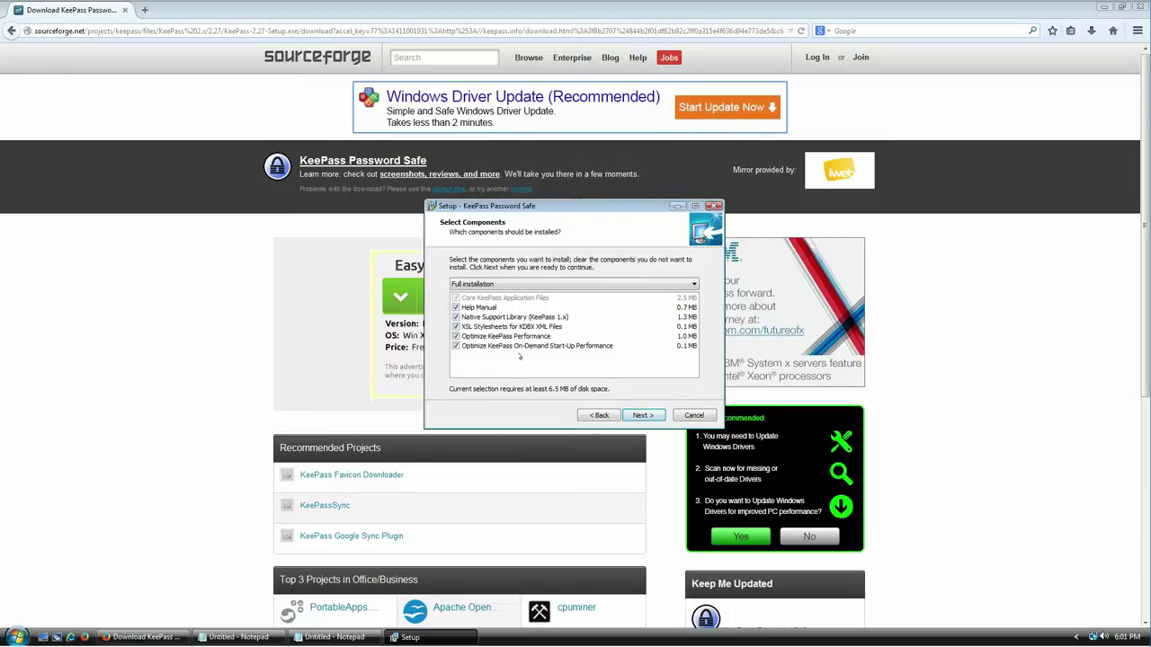
left_click(663, 416)
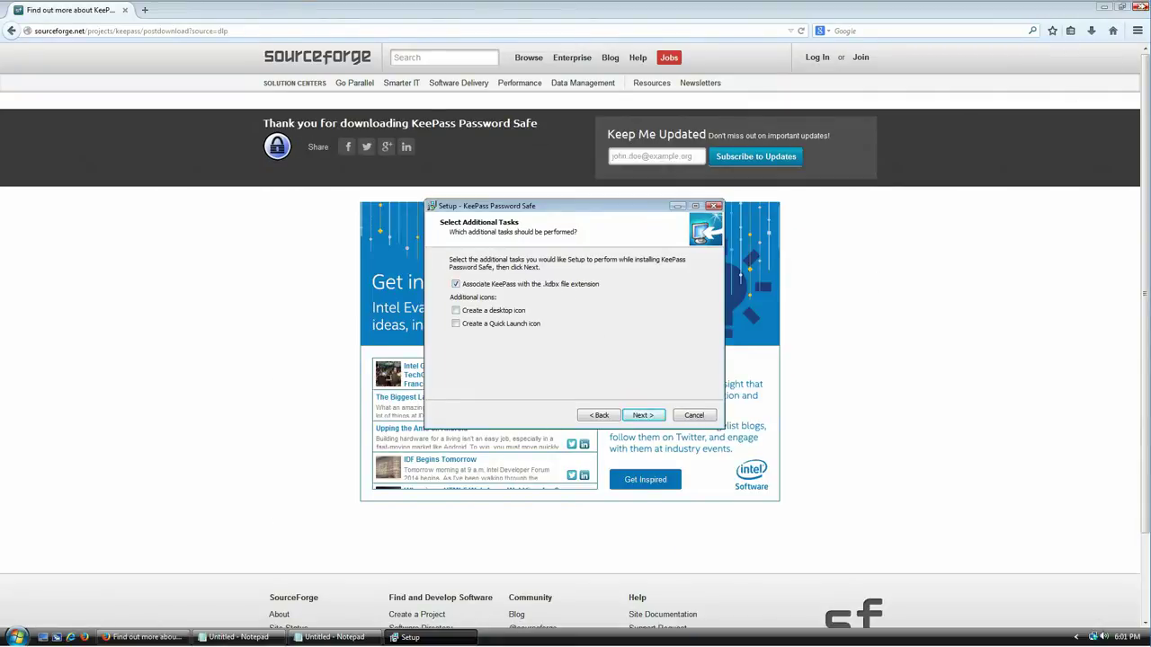
Step: Close the SourceForge tab, then complete the installation with KeePass launching afterwards
left_click(1130, 11)
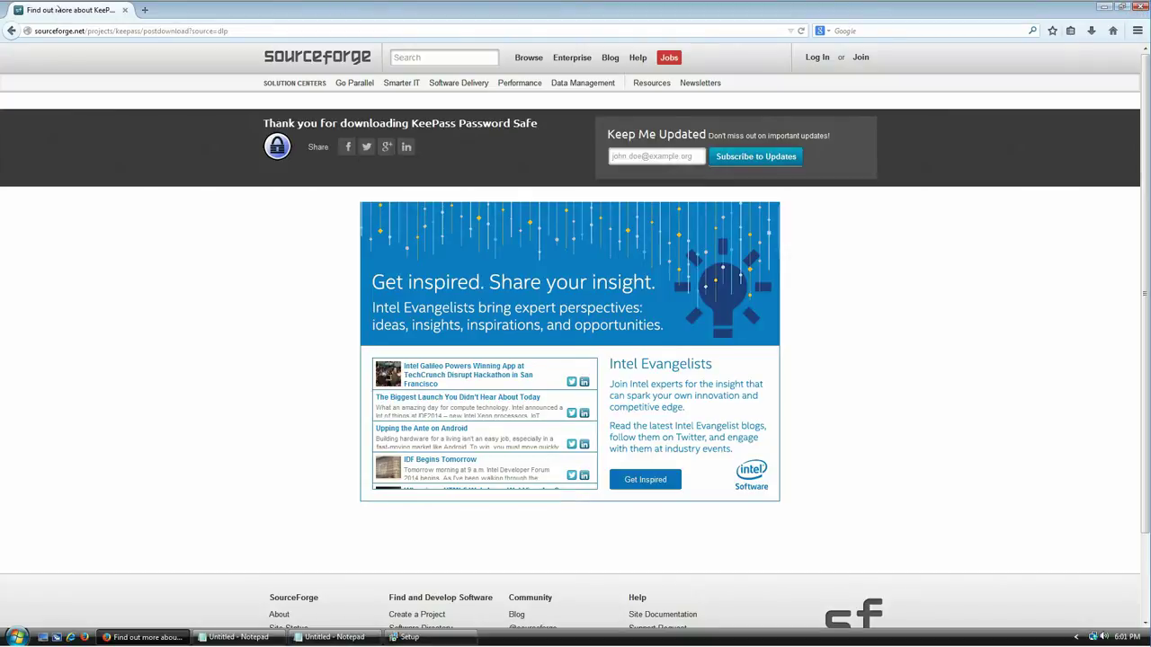
left_click(146, 9)
left_click(125, 10)
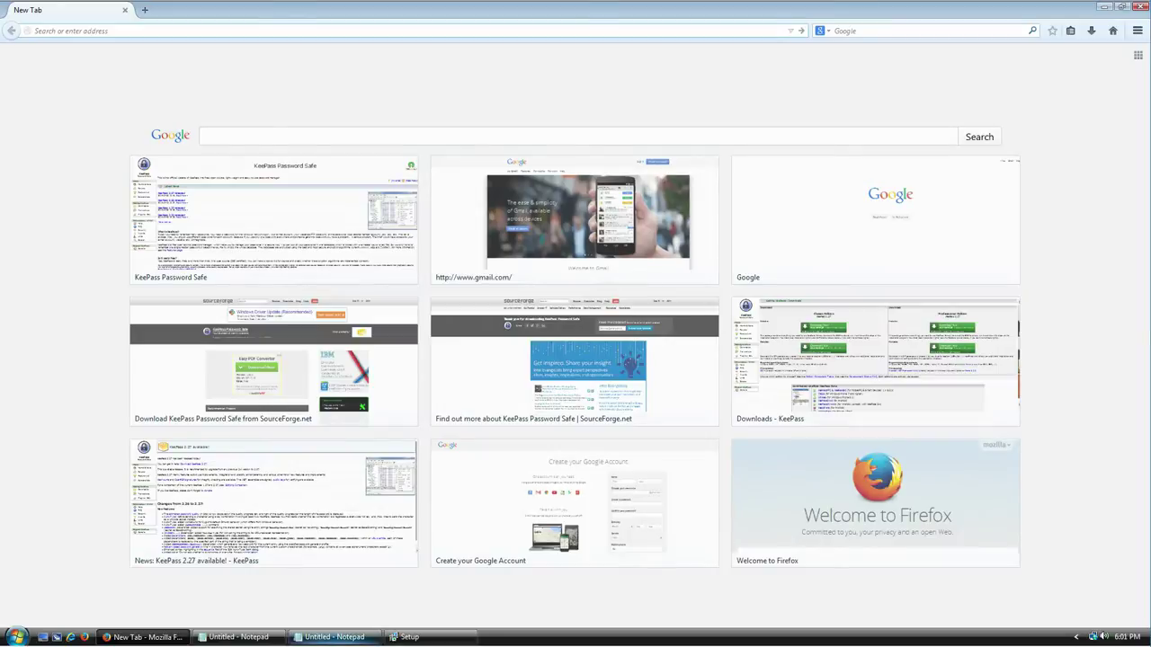
left_click(404, 636)
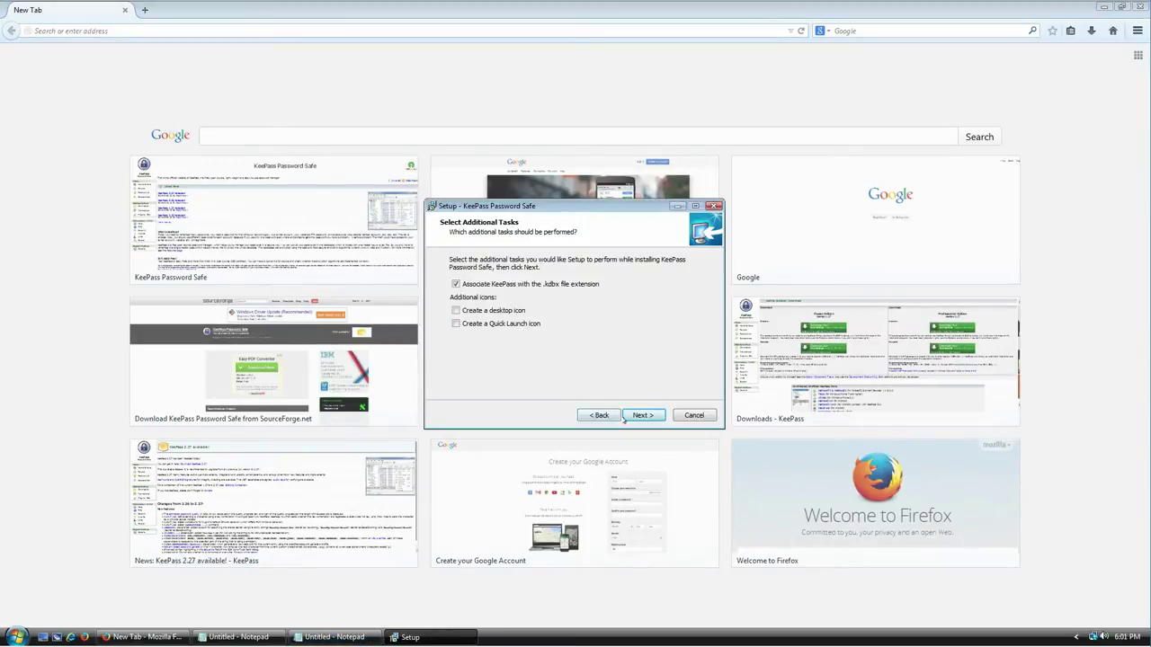
left_click(636, 416)
left_click(642, 416)
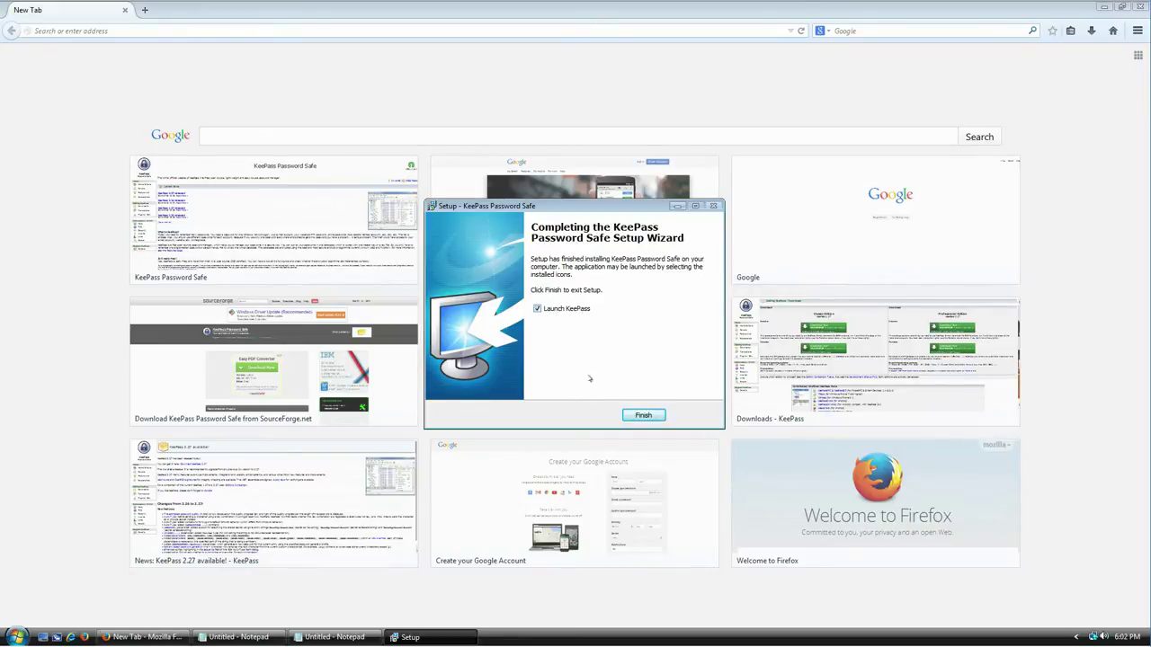
left_click(643, 415)
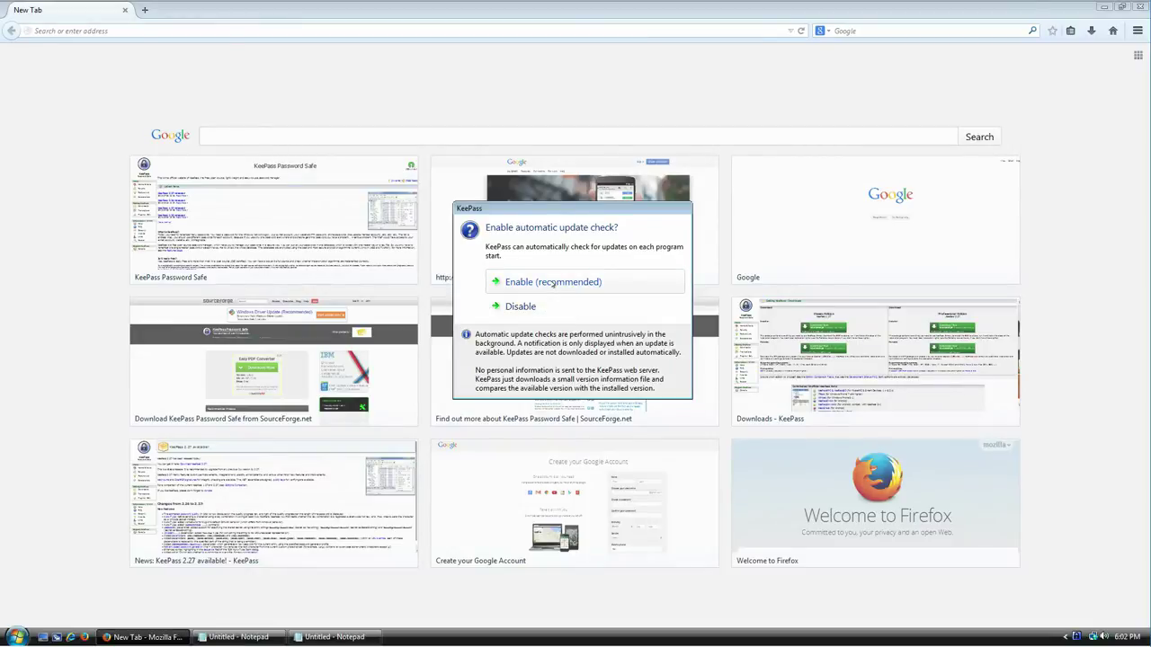
Step: Choose Enable (recommended) for update checks and widen the empty KeePass window leftward and downward
left_click(553, 282)
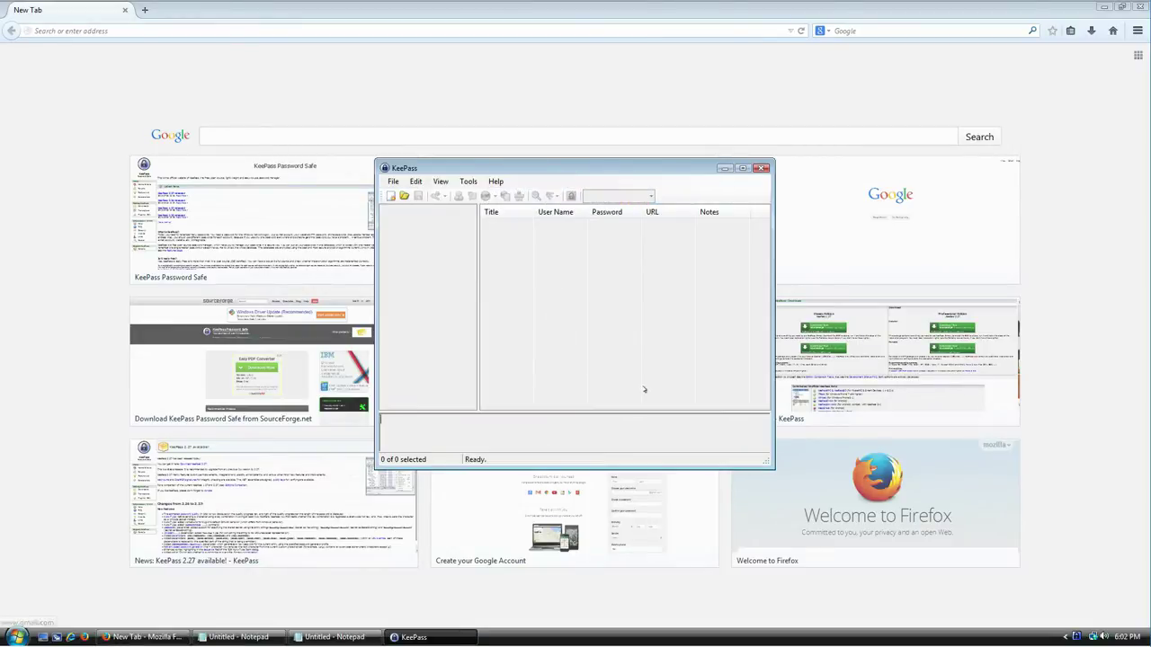
left_click_drag(376, 321, 222, 321)
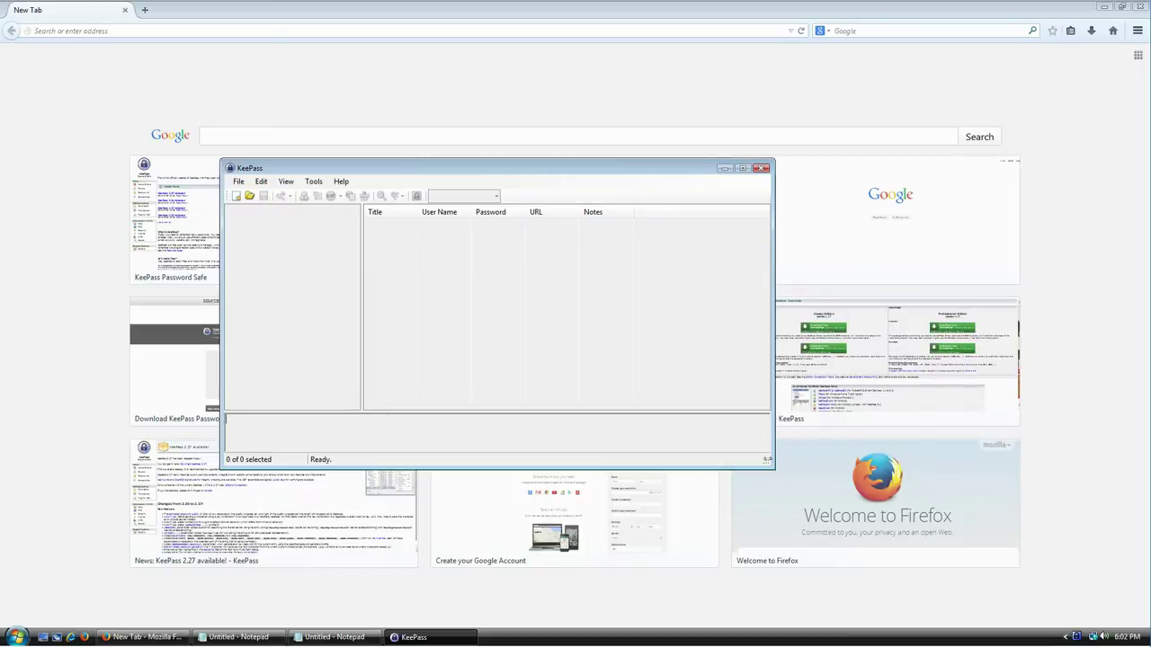
left_click_drag(762, 459, 795, 514)
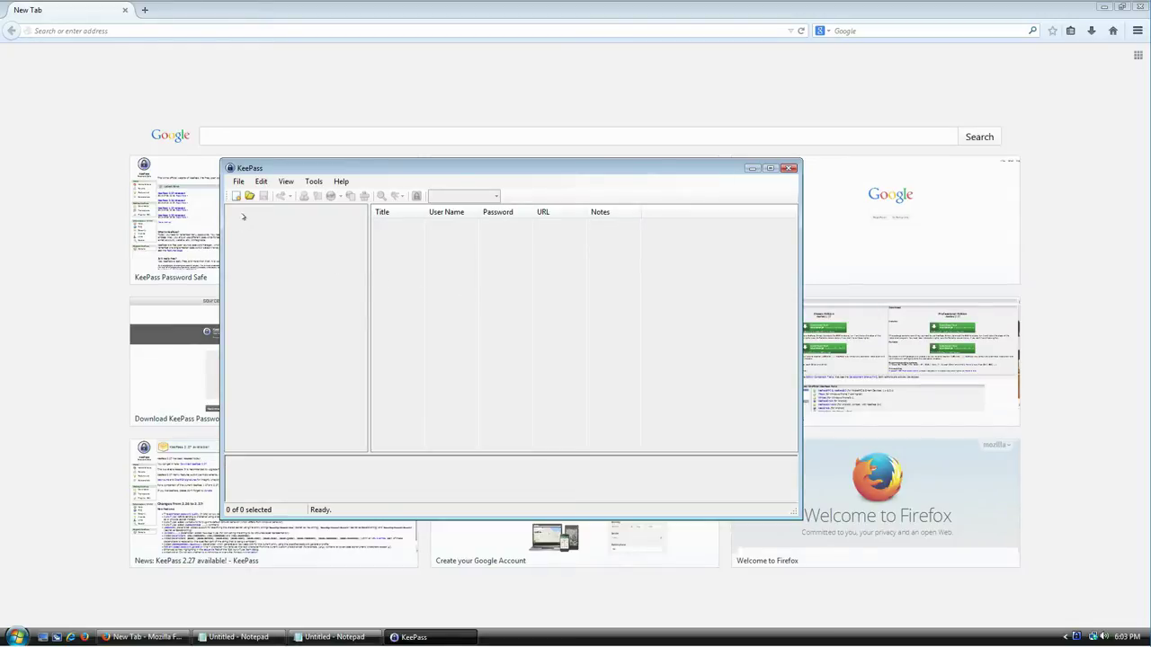
Step: Start a new database and enlarge and reposition its save dialog
left_click(239, 182)
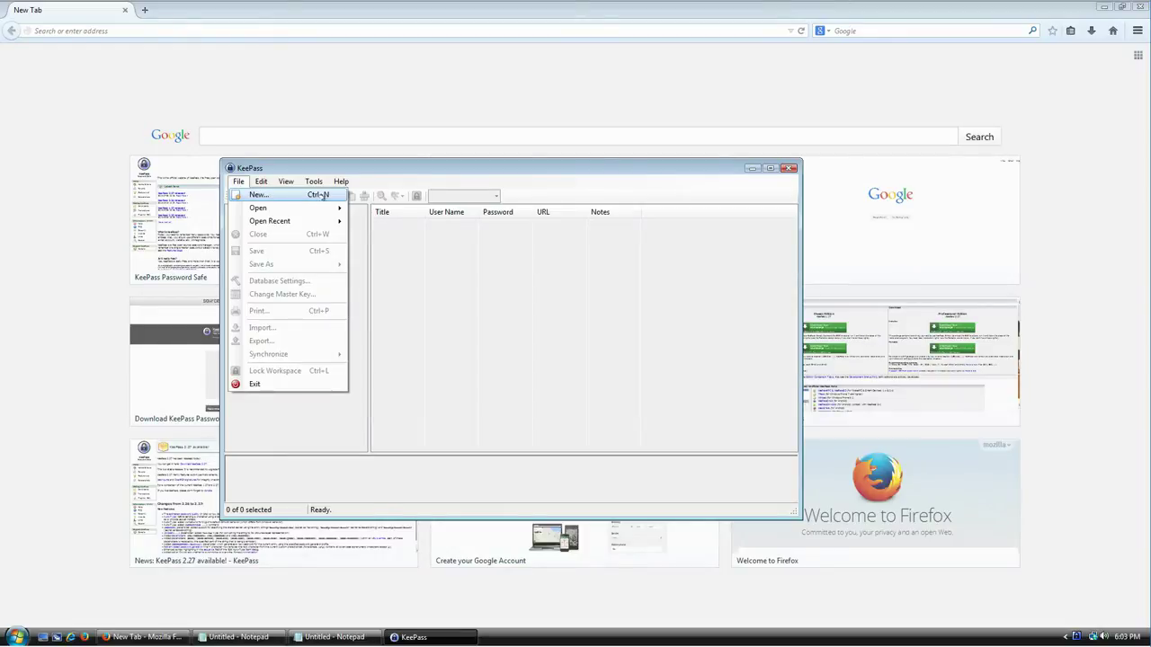
left_click(465, 247)
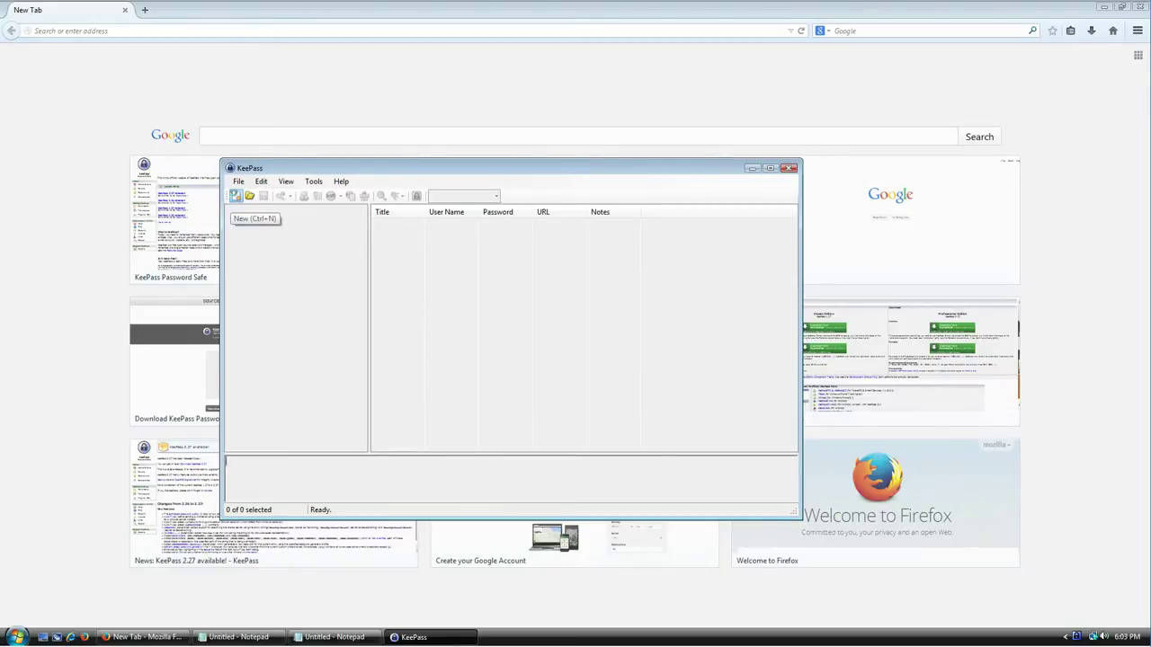
left_click(236, 197)
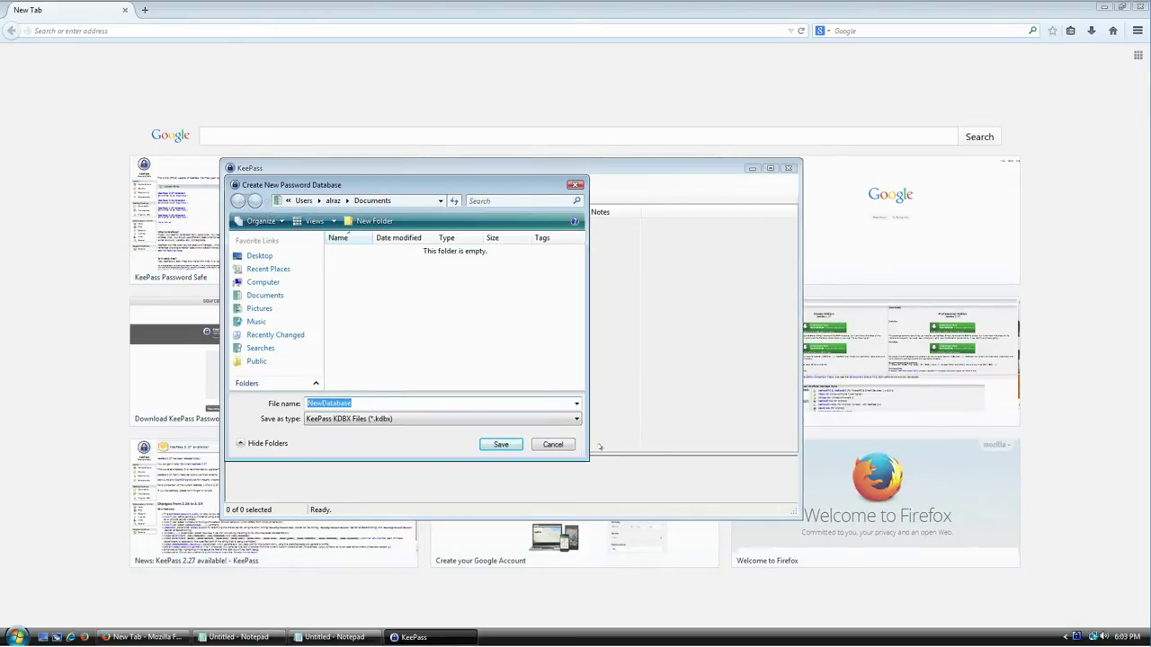
left_click_drag(587, 462, 745, 501)
left_click_drag(461, 187, 426, 100)
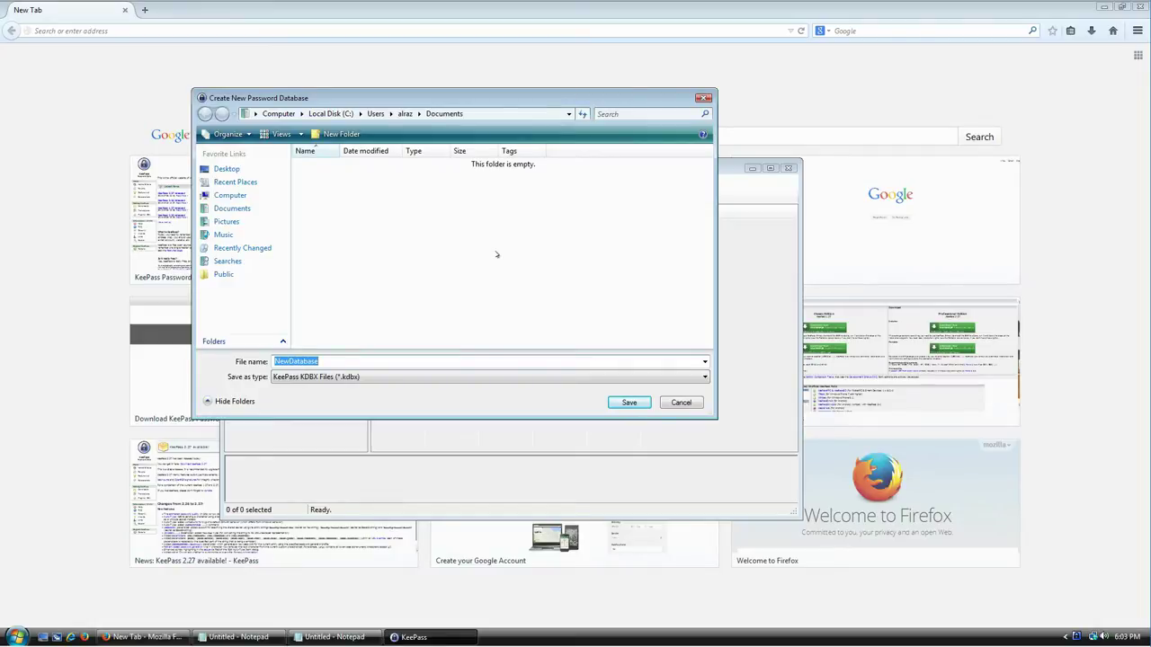
Step: Name the database file SecretLogins instead of NewDatabase and save it in Documents
double_click(337, 360)
left_click_drag(481, 106, 539, 134)
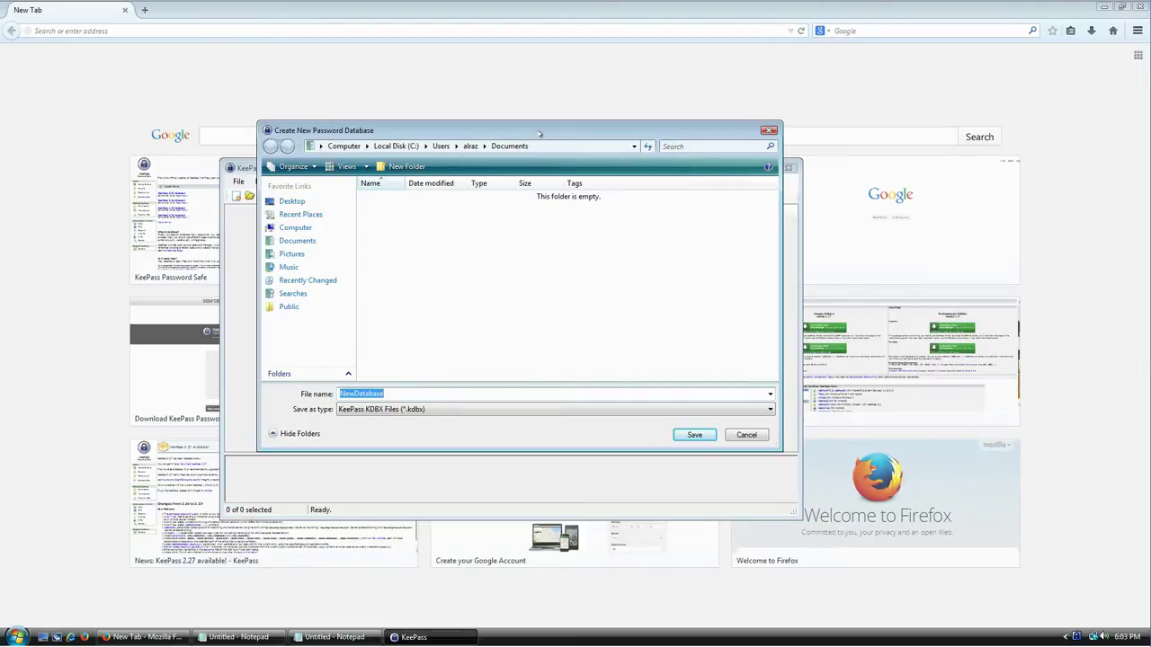
left_click_drag(540, 134, 548, 127)
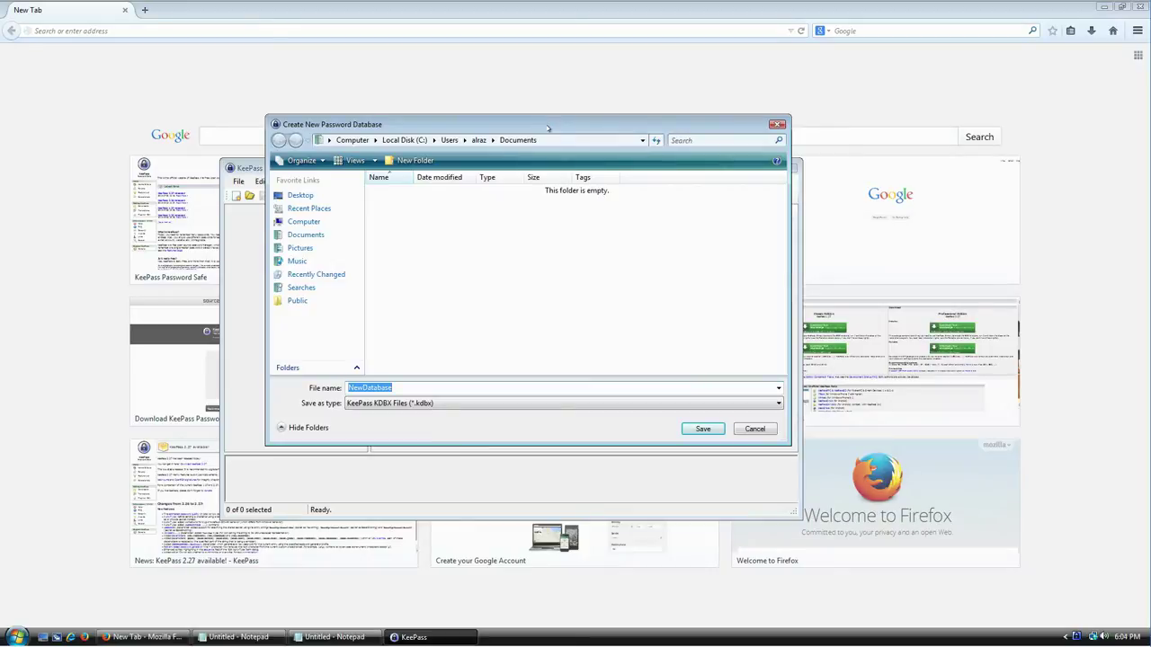
mouse_move(547, 127)
left_mouse_down()
mouse_move(592, 234)
mouse_move(567, 117)
left_mouse_up()
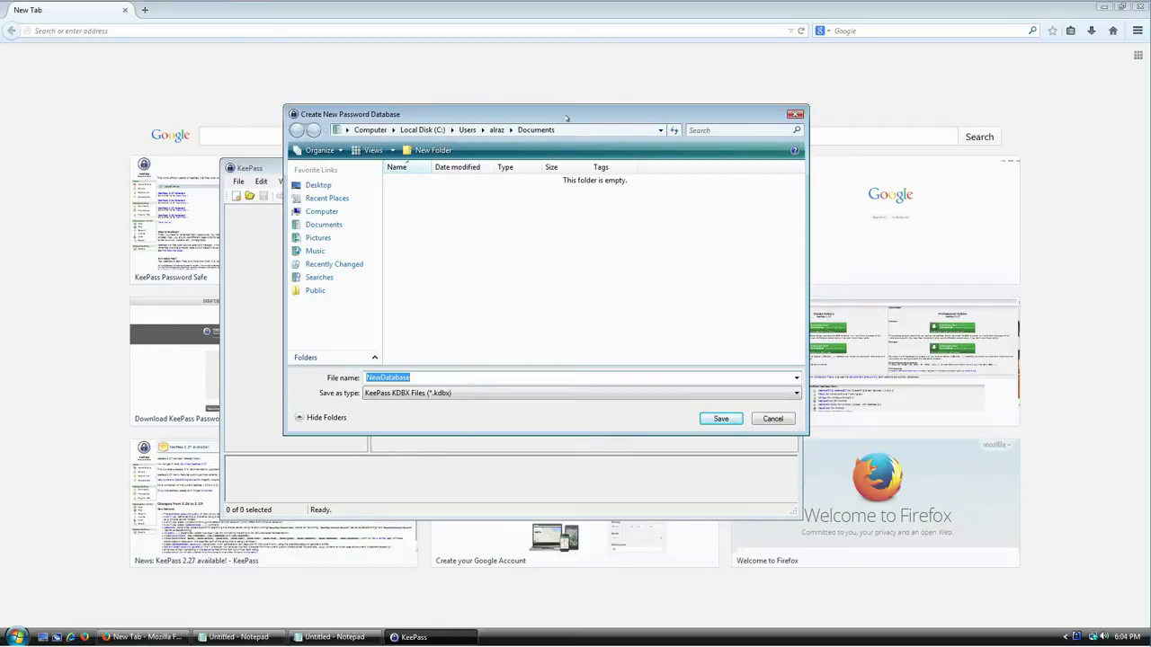
type("SecretInformation")
key("ctrl+a")
type("SecretLogins")
left_click(722, 420)
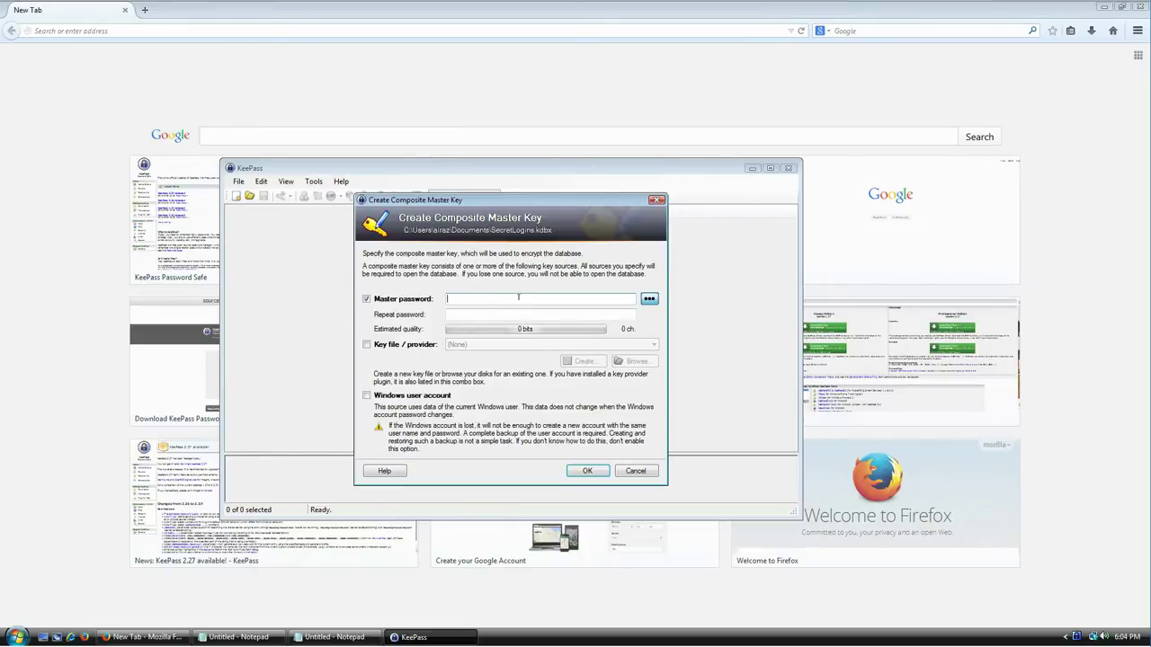
Step: Reveal the master password as plain text, enter a test passphrase, then clear it
left_click(649, 298)
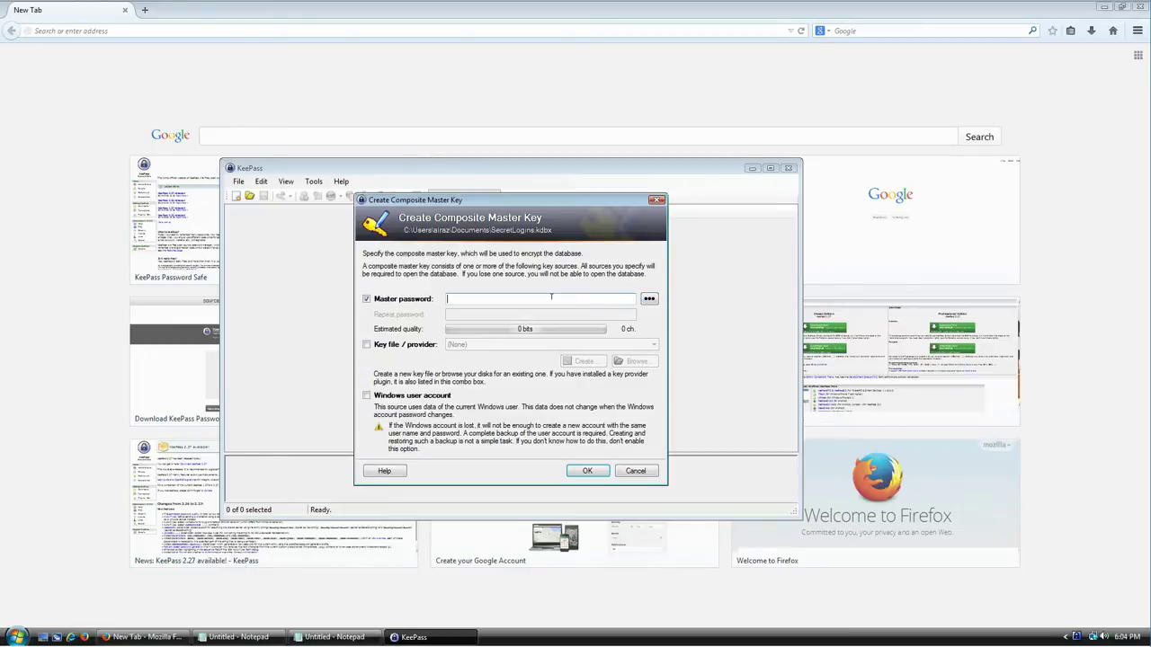
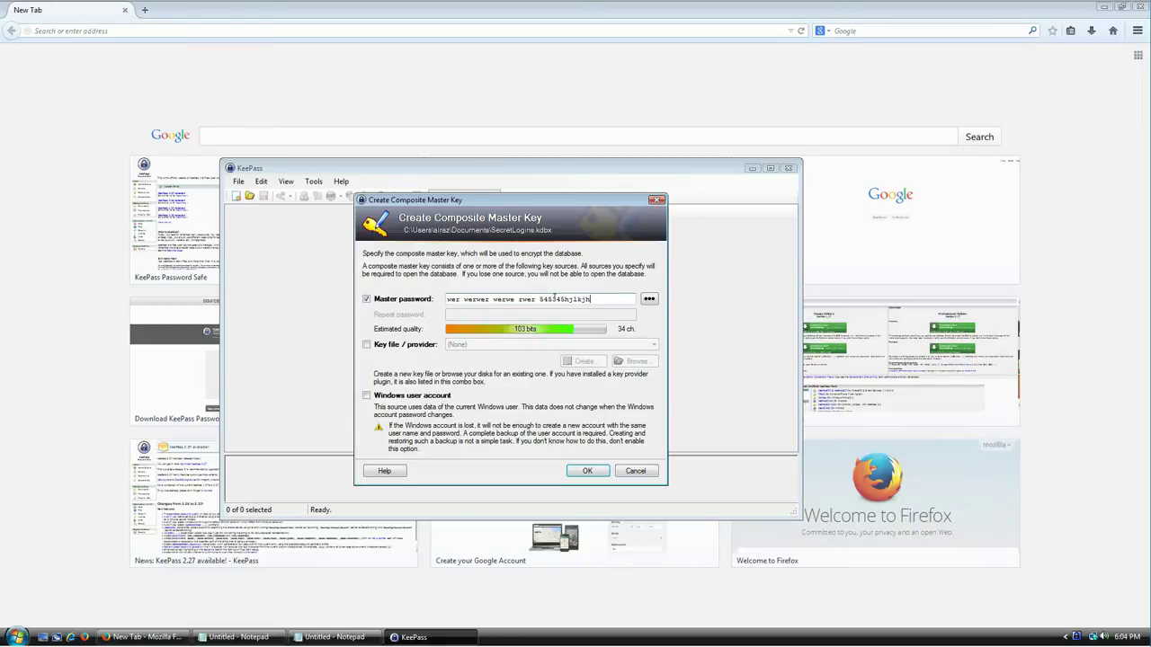
key("ctrl+a")
key("BackSpace")
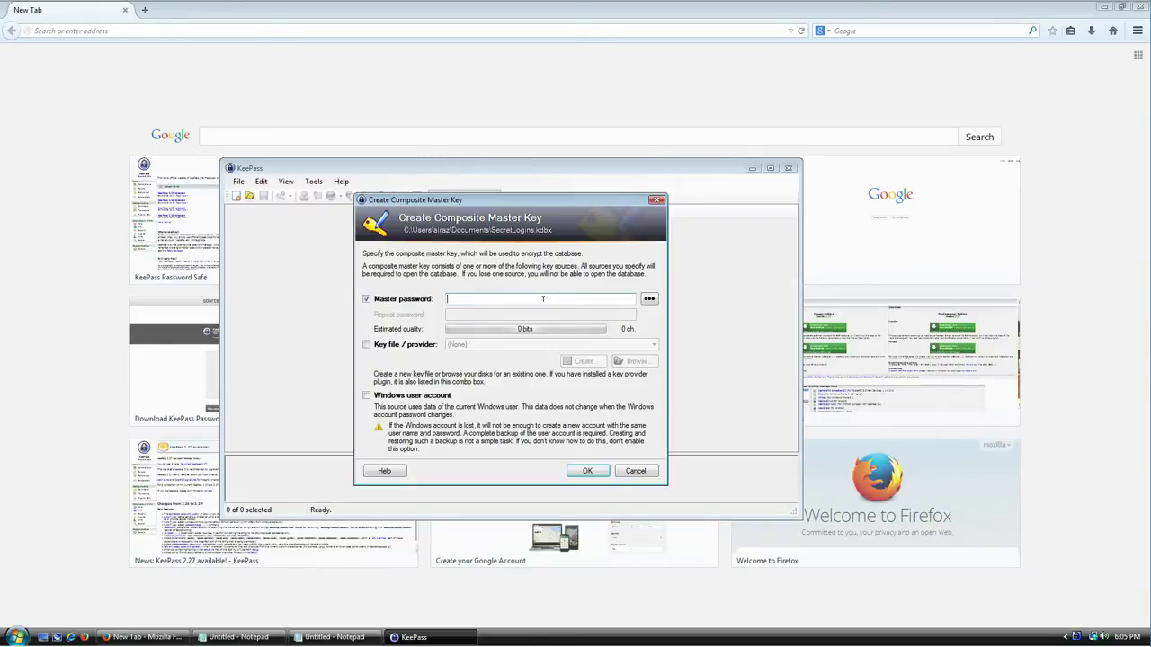
left_click(260, 637)
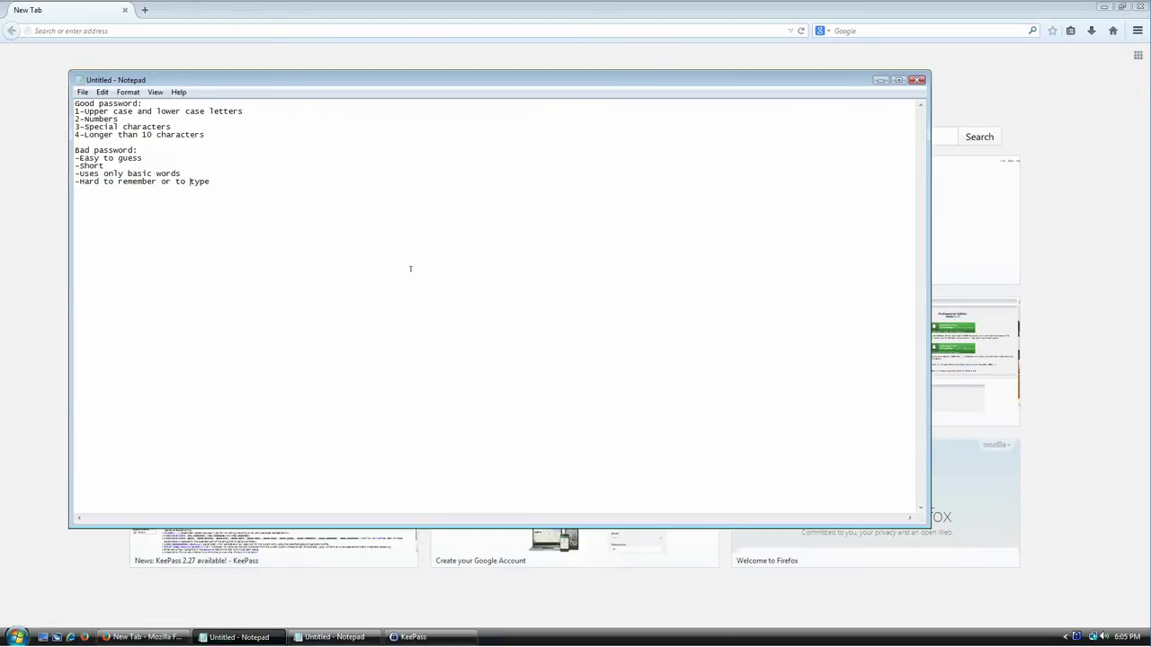
Step: Shrink the Notepad notes and select the upper and lower case letters criterion
left_click_drag(69, 70, 129, 151)
left_click(300, 209)
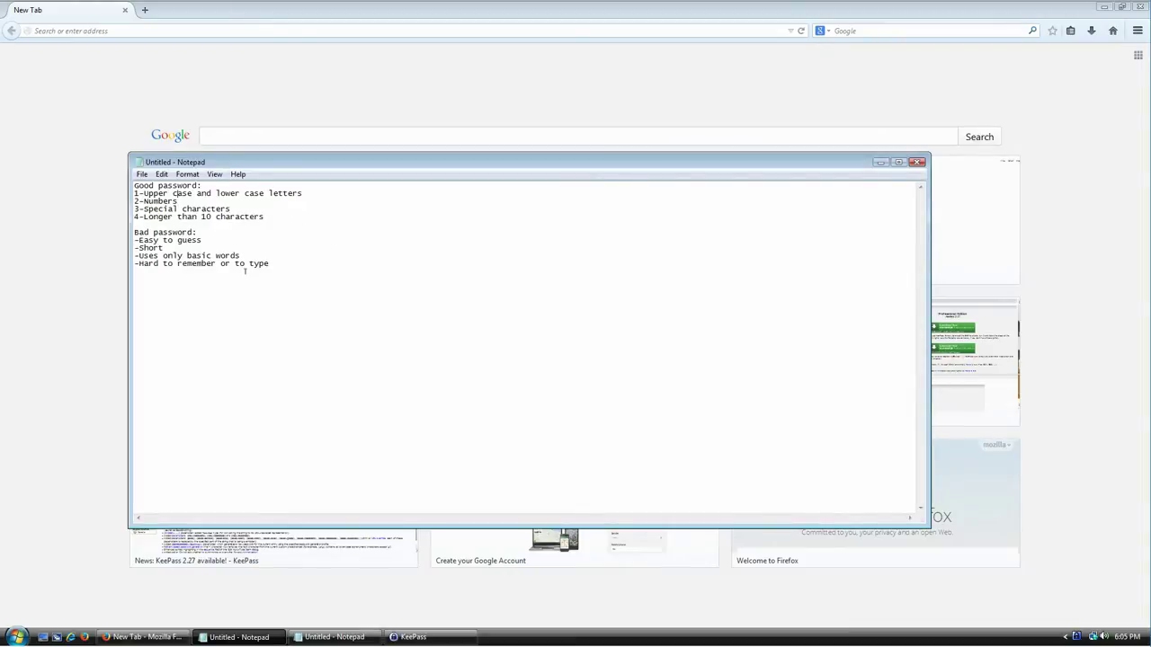
key("shift+End")
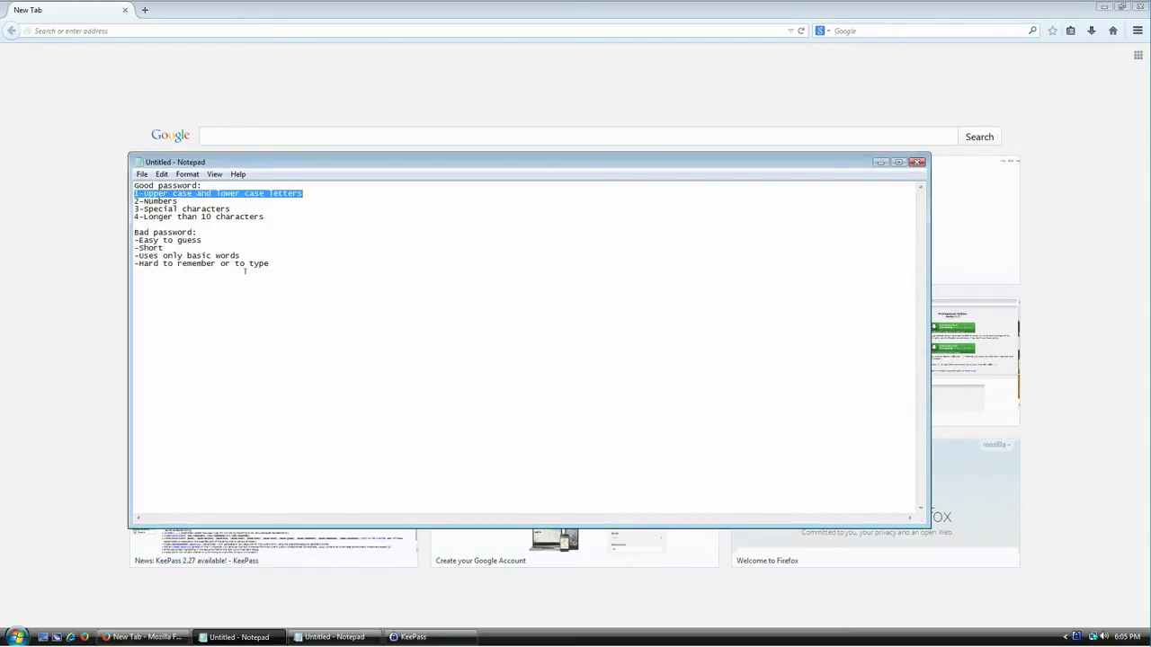
key("alt+Tab")
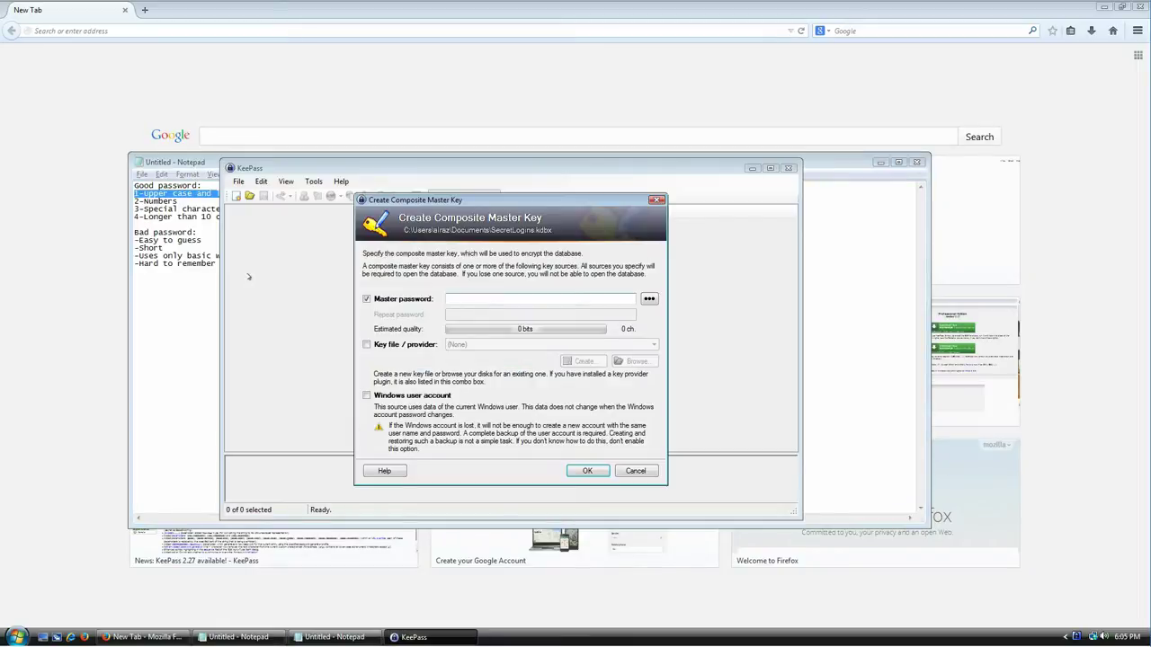
Step: Type a trial passphrase mixing words and digits into Master password, then clear it
key("shift+Right")
key("End")
key("shift+Home")
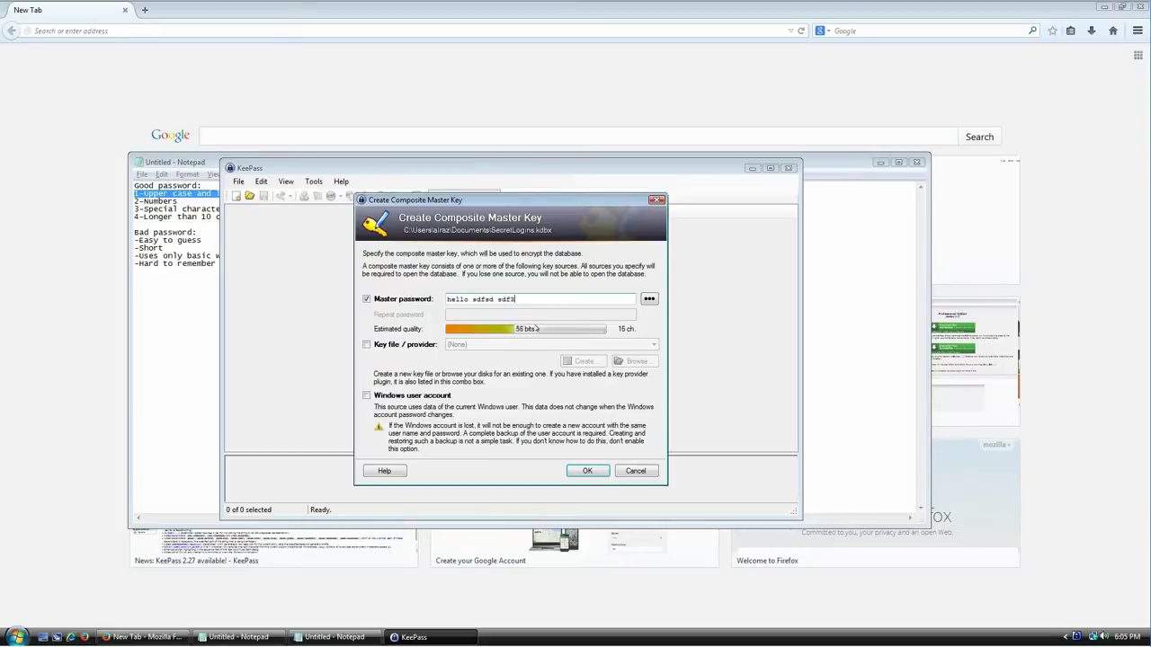
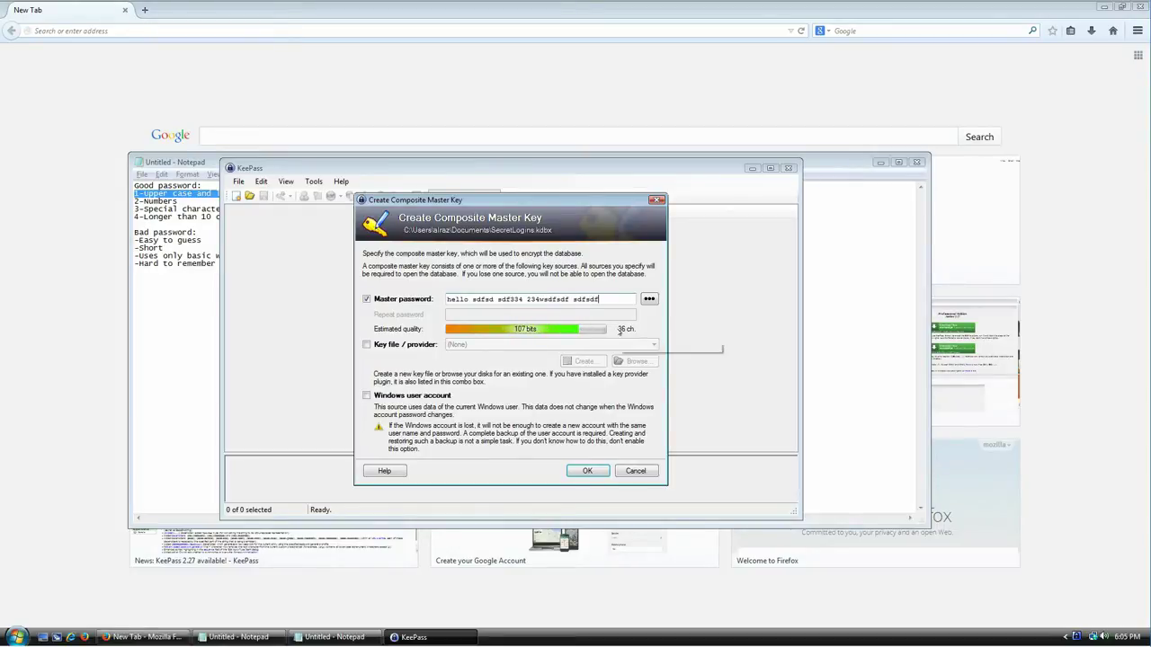
key("ctrl+a")
key("BackSpace")
Step: Check the 2-Numbers criterion, then type a word-based passphrase containing a number
left_click(193, 201)
key("shift+Home")
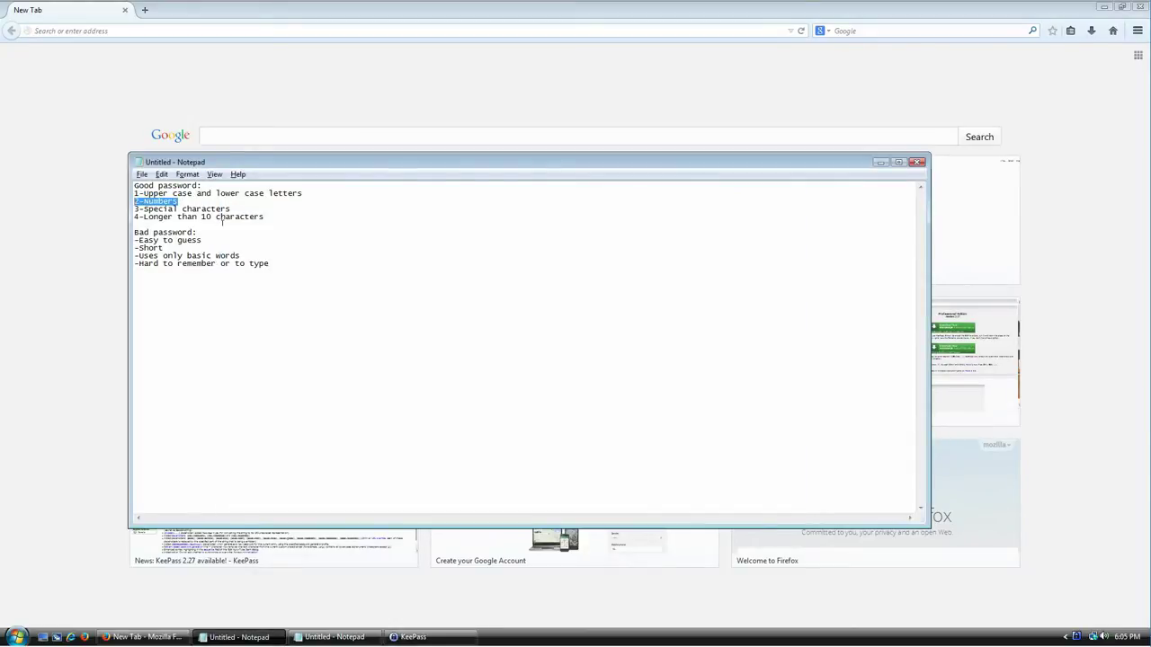
key("alt+Tab")
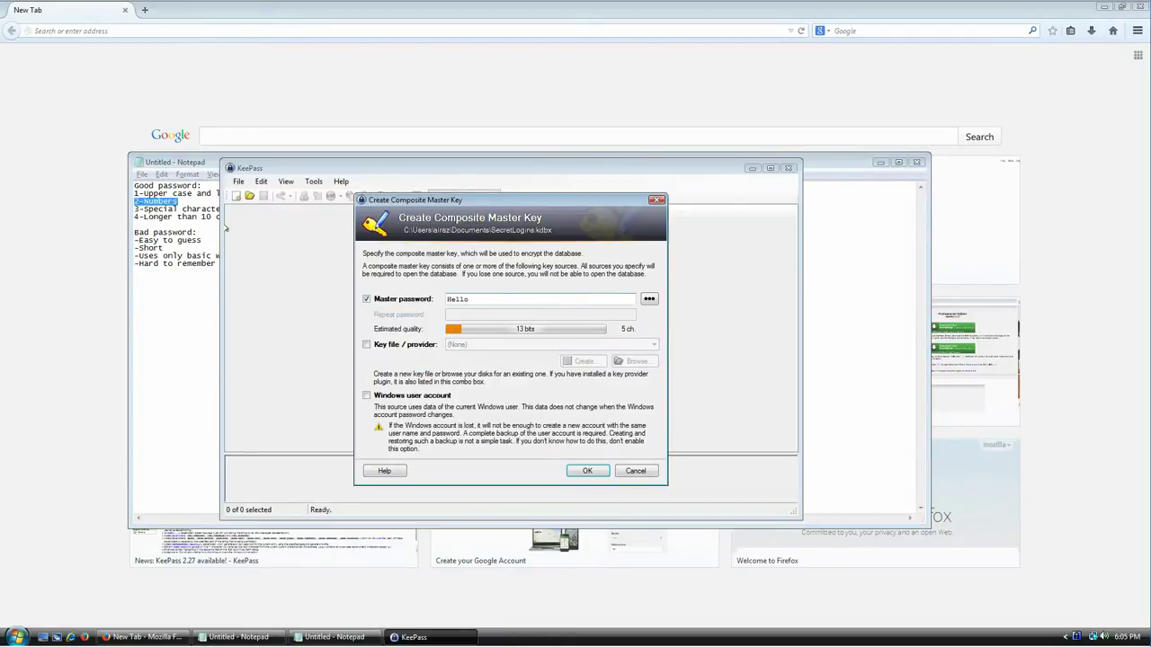
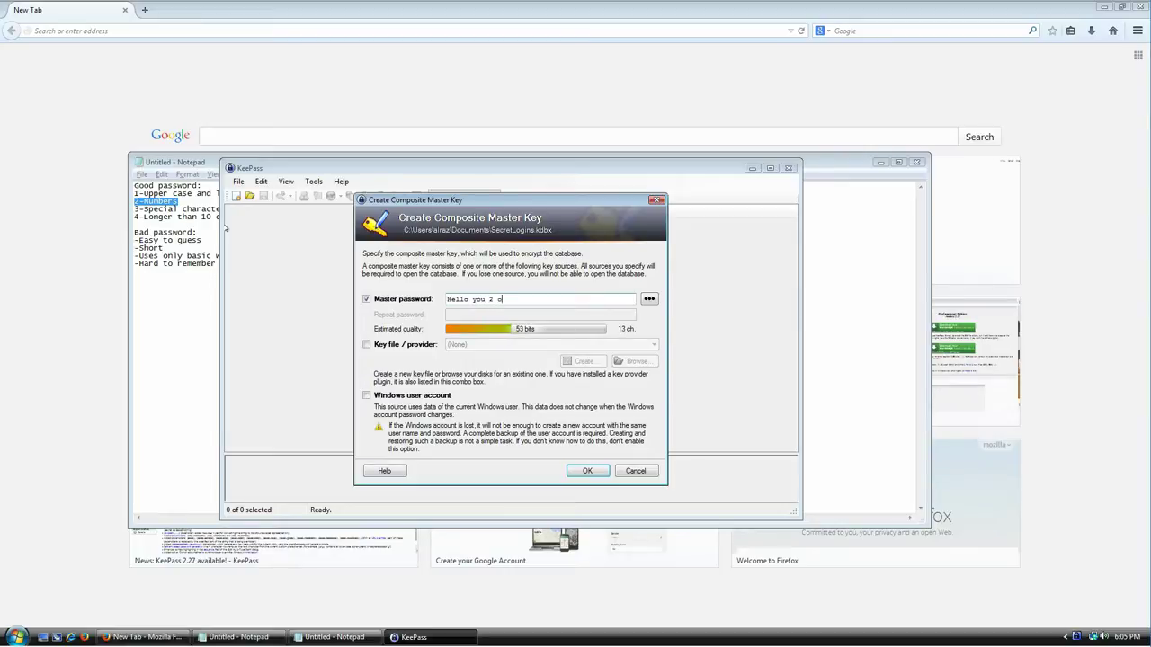
Step: Following the special characters criterion, add commas, exclamation marks and an extra phrase
left_click(177, 208)
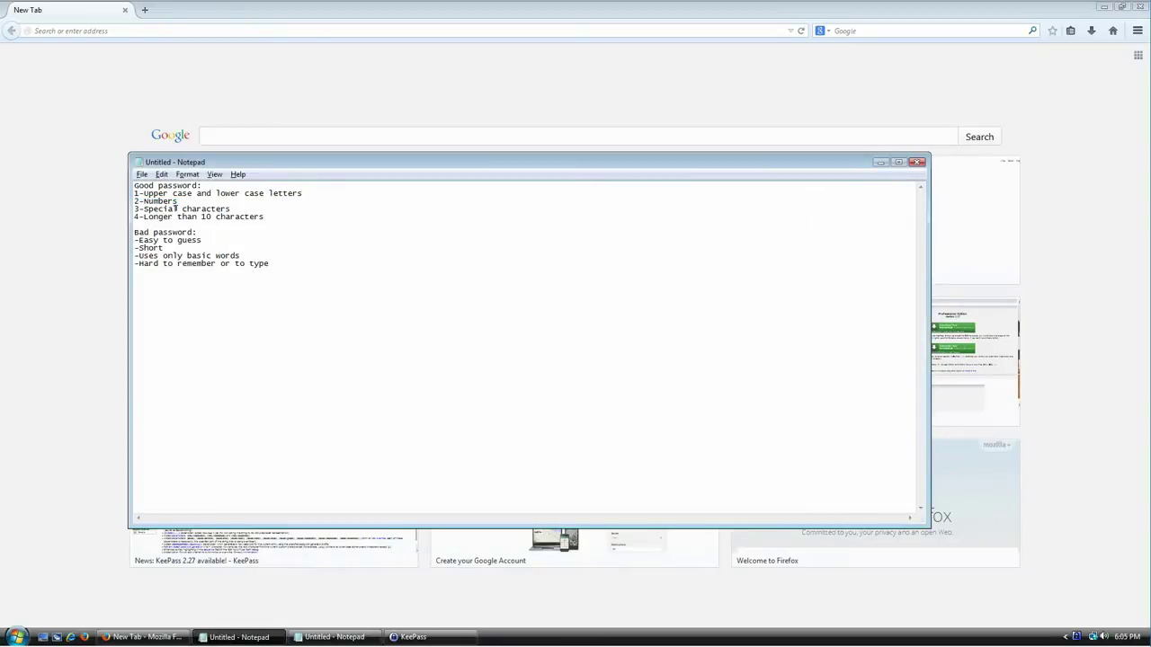
key("shift+End")
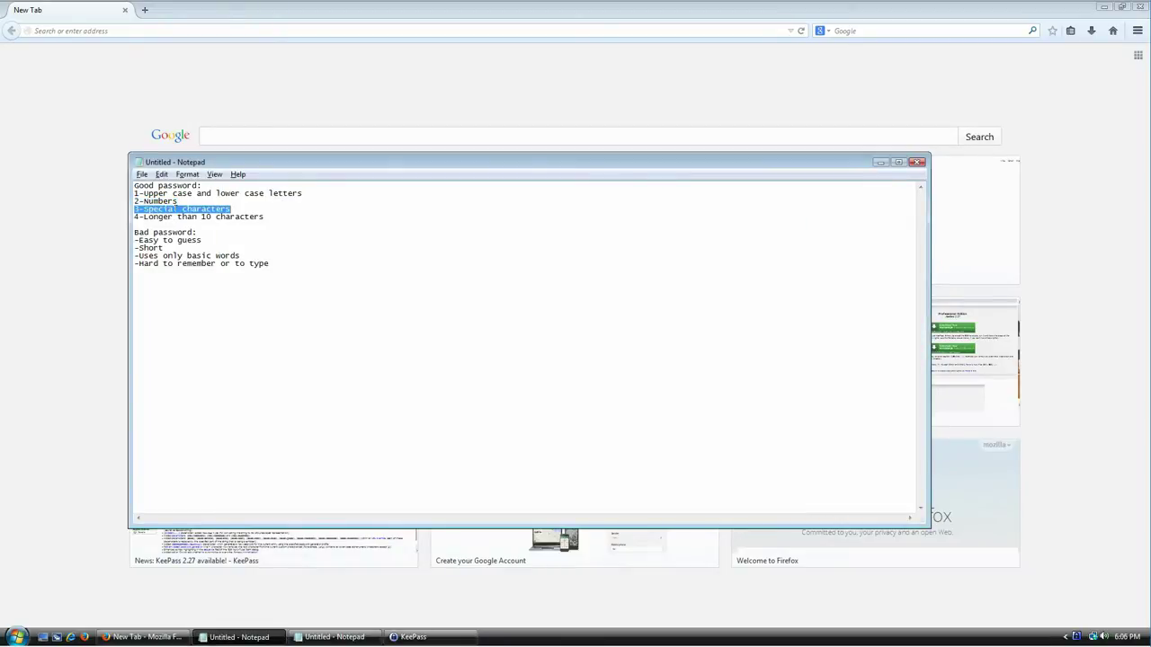
key("alt+Tab")
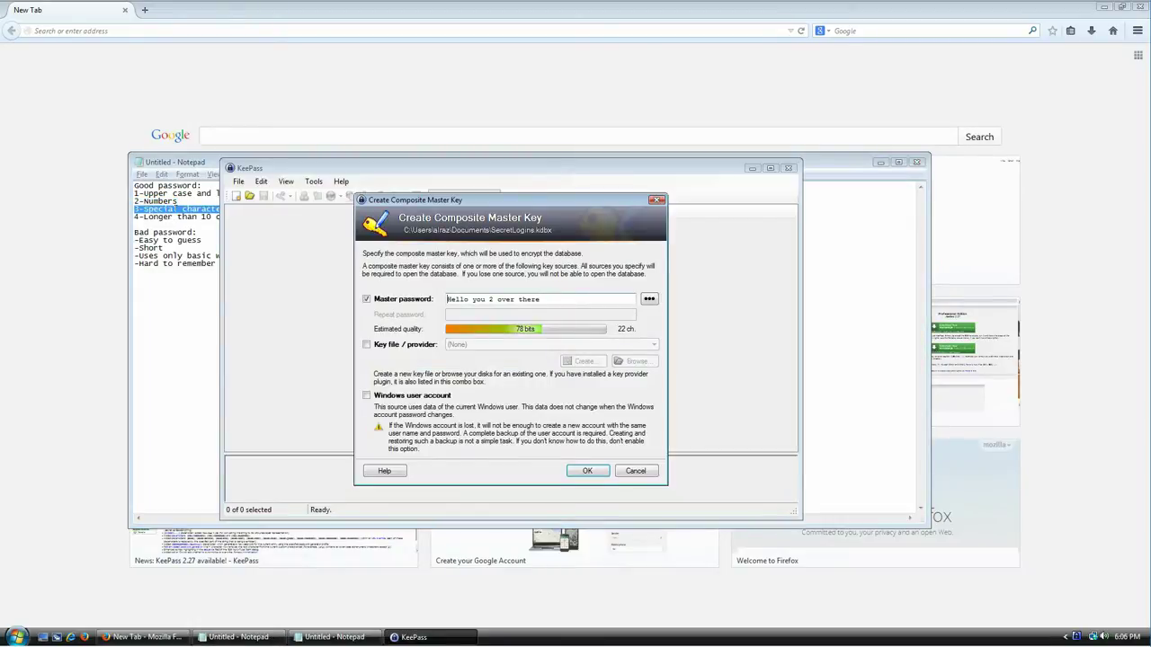
left_click_drag(468, 299, 473, 299)
left_click(472, 299)
type(",")
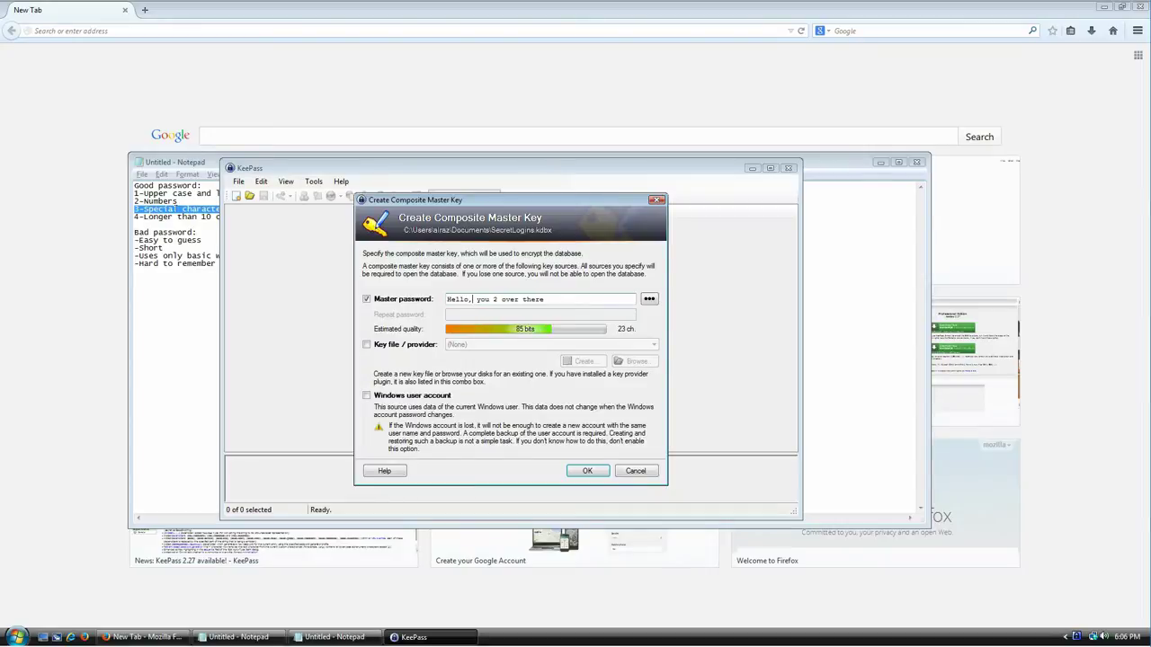
type("!")
type(" !")
type("yes,")
type(" yes")
key("BackSpace")
key("BackSpace")
type("ou")
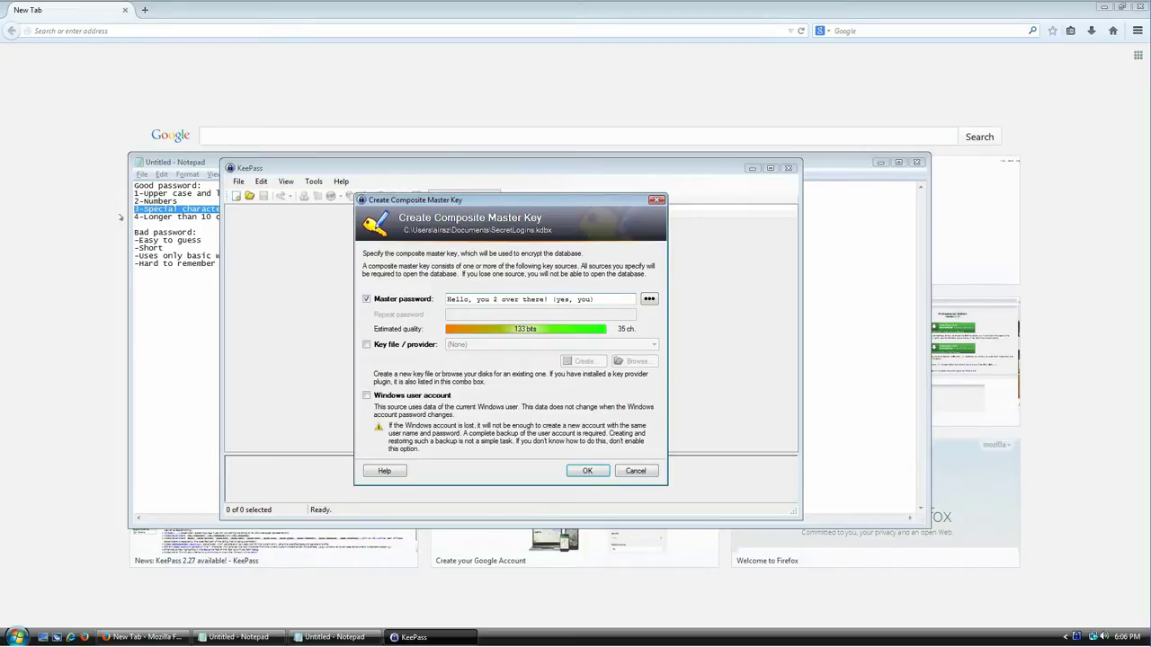
Step: Select the '4-Longer than 10 characters' line in Notepad and return to KeePass
left_click(190, 217)
key("Home")
key("shift+End")
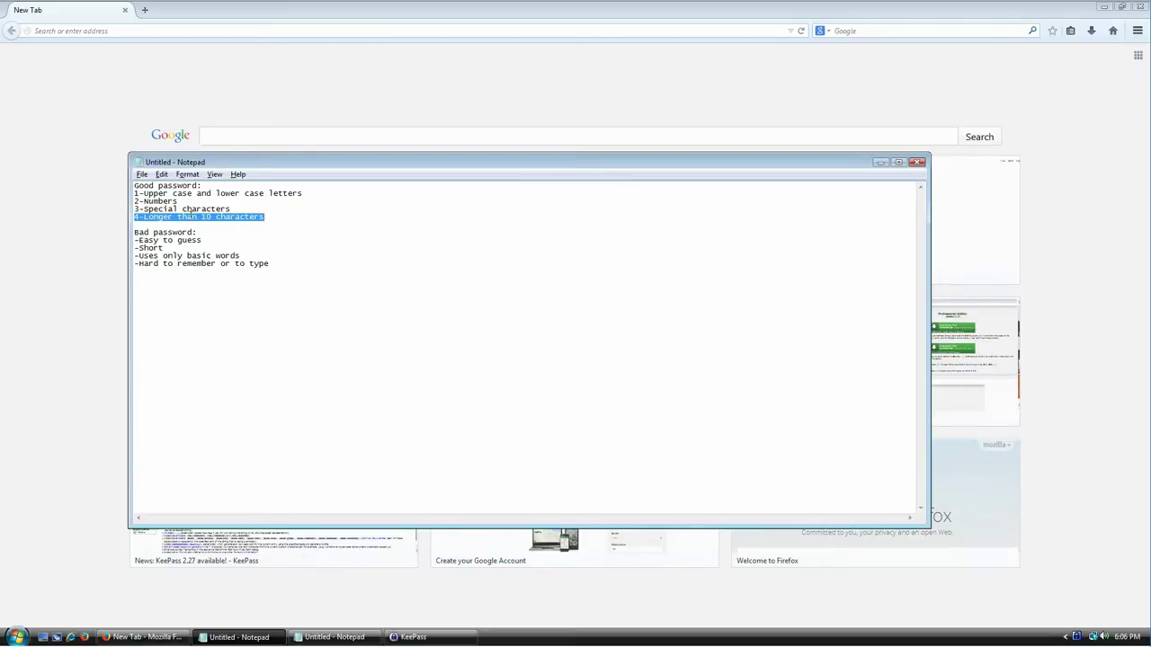
key("alt+Tab")
Step: Delete the entire master password in the KeePass dialog
key("Escape")
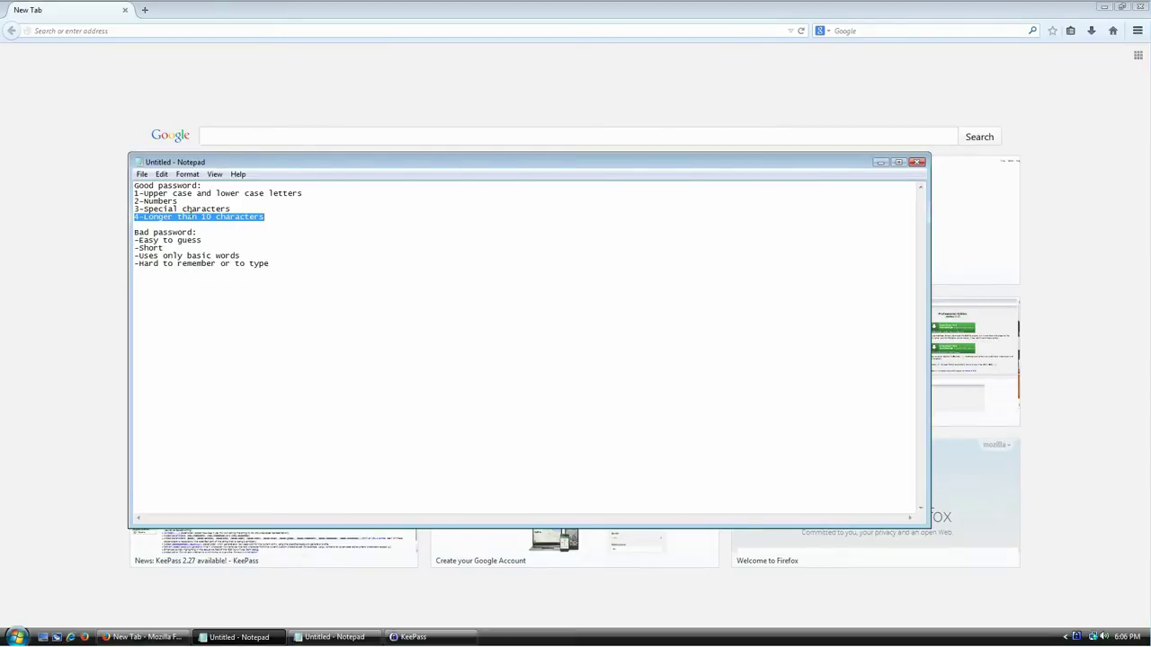
key("alt+Tab")
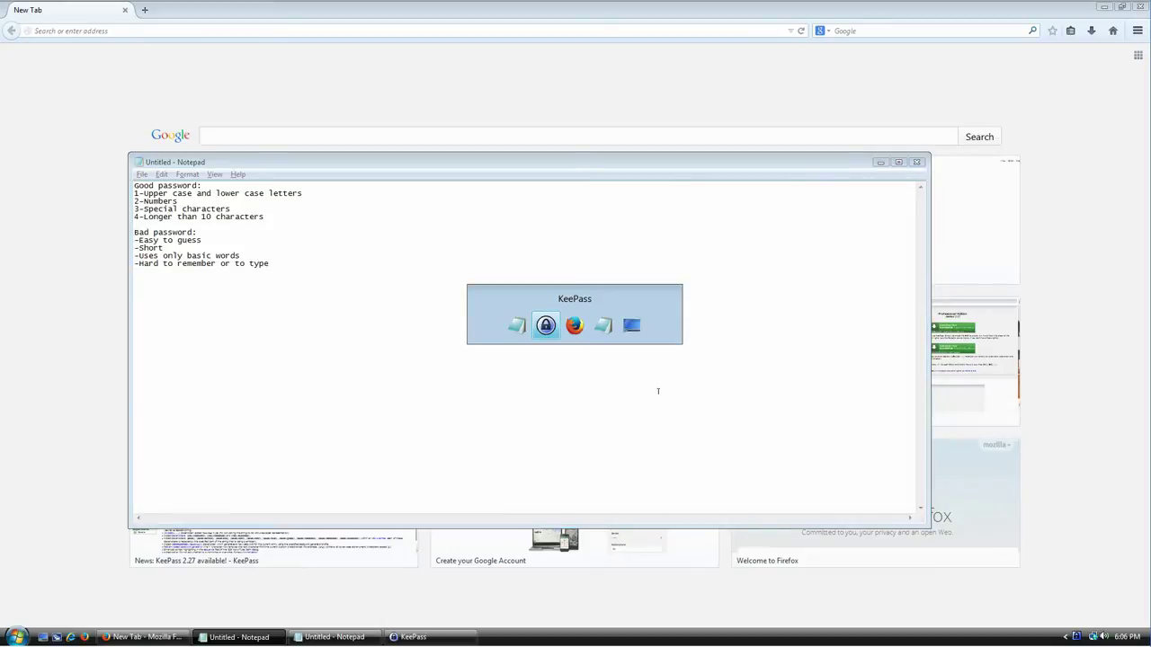
left_click_drag(597, 299, 471, 275)
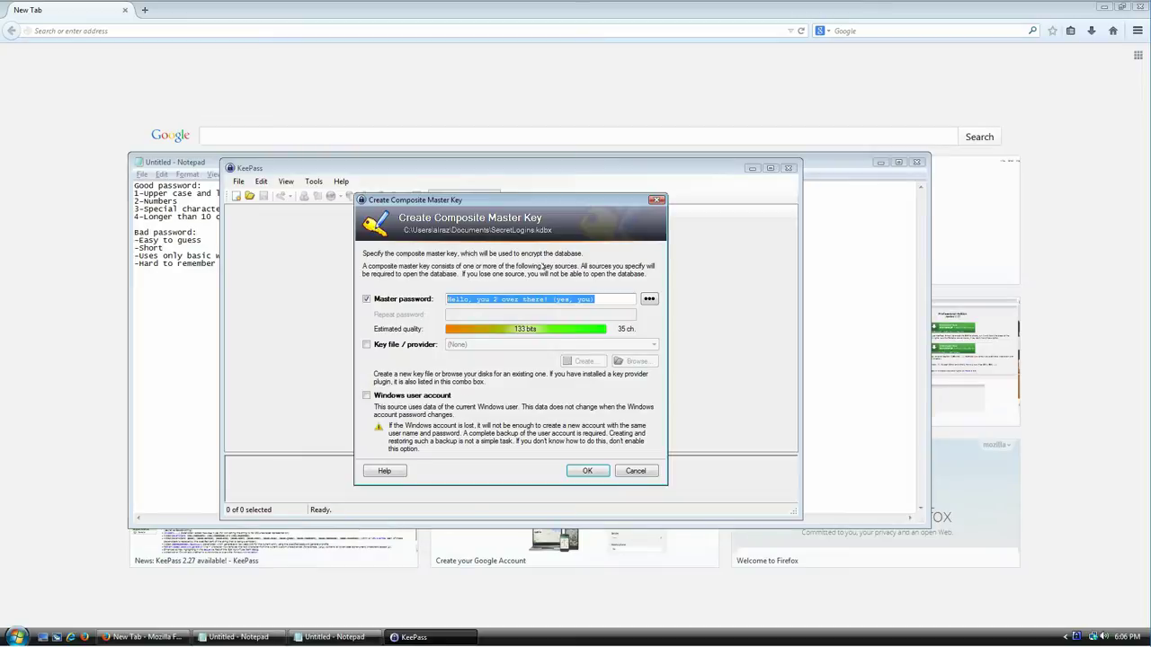
key("Delete")
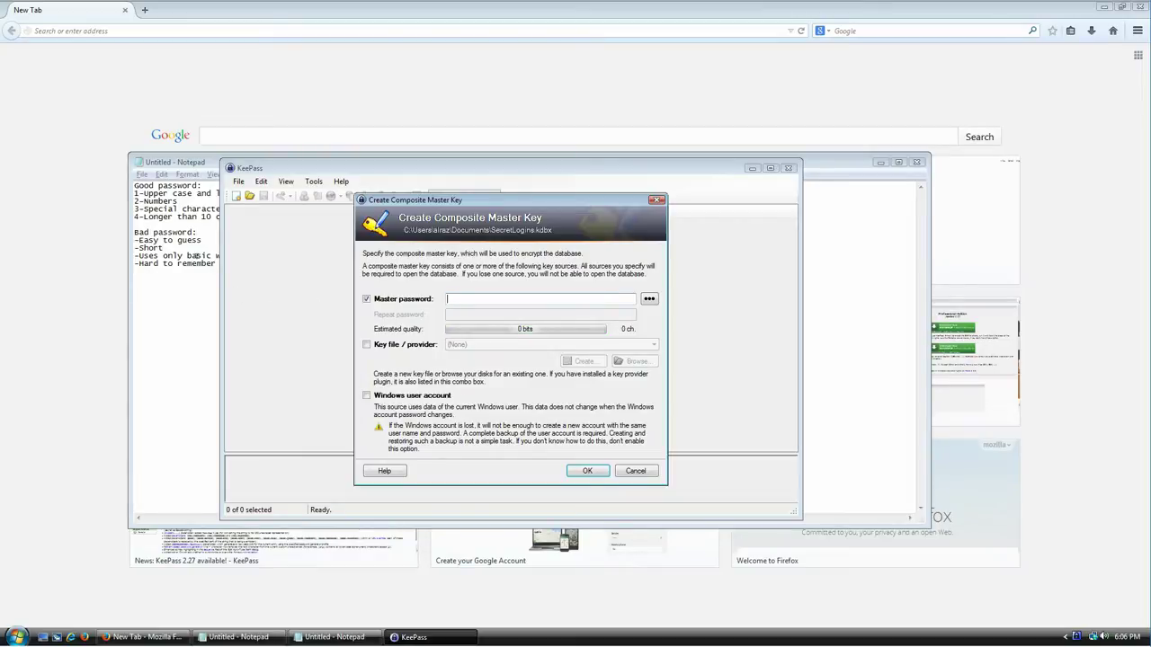
Step: Review the bad-password lines such as '-Easy to guess' in Notepad, then return to KeePass
left_click(175, 232)
left_click_drag(138, 232, 277, 261)
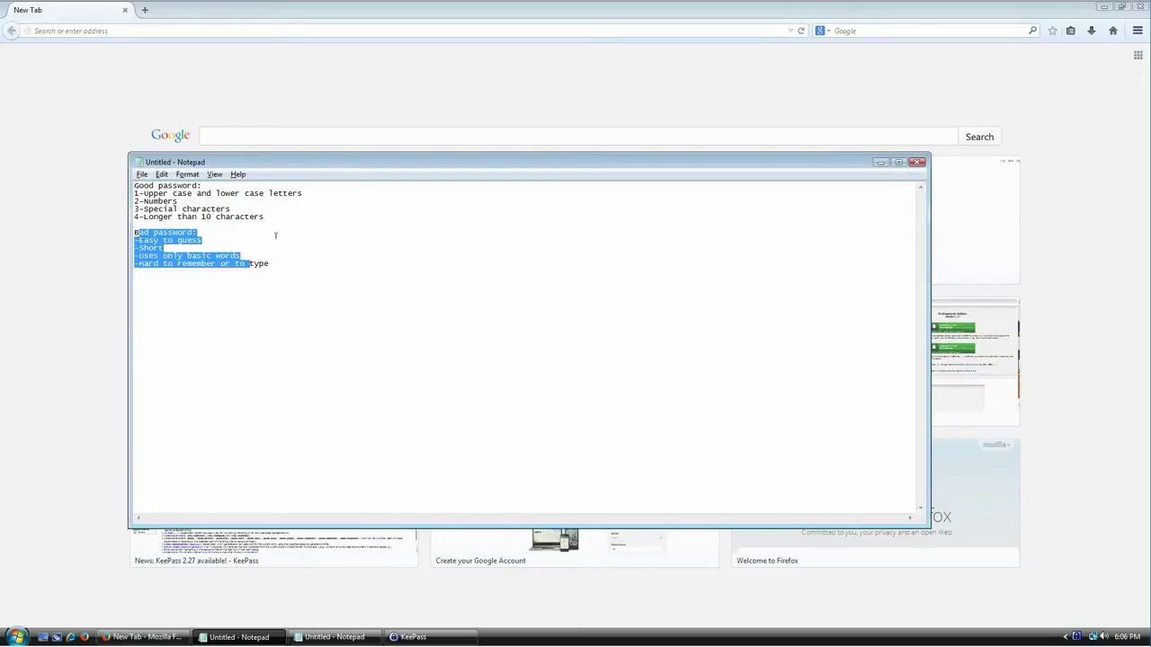
left_click(275, 235)
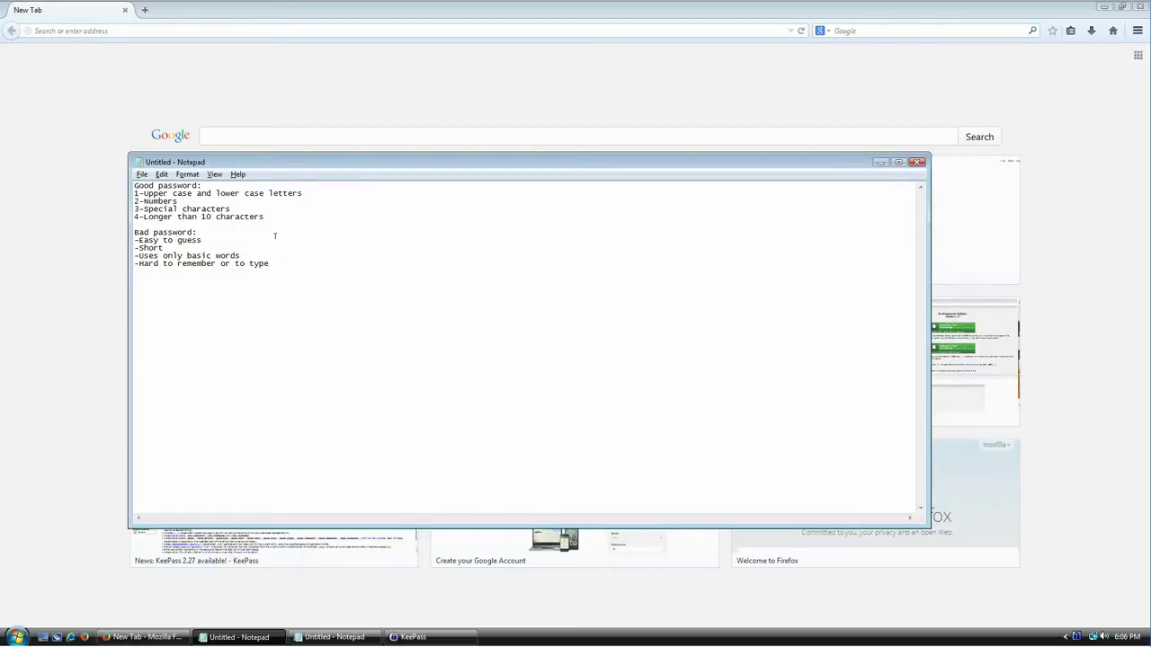
key("shift+Home")
key("ctrl+End")
key("alt+Tab")
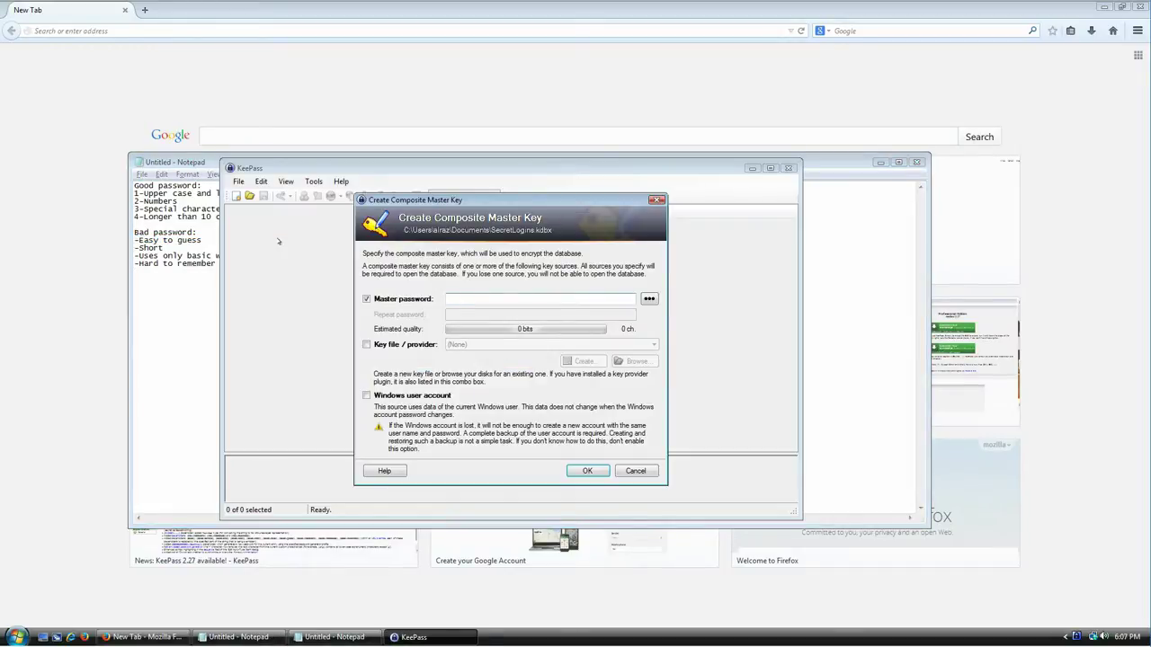
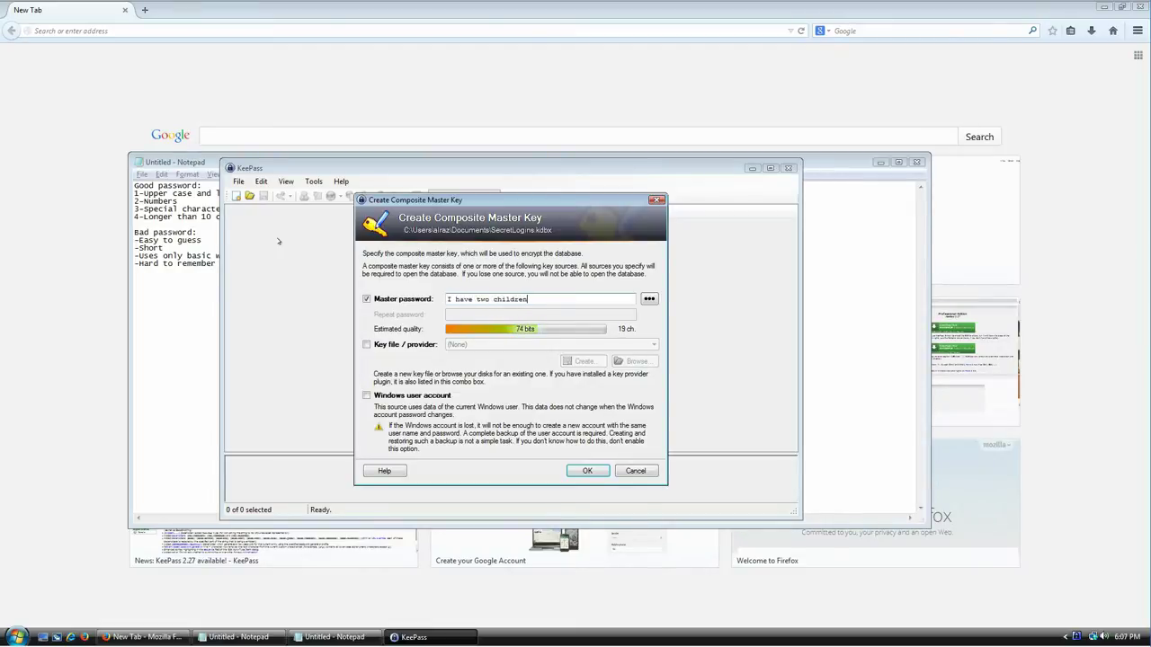
key("BackSpace")
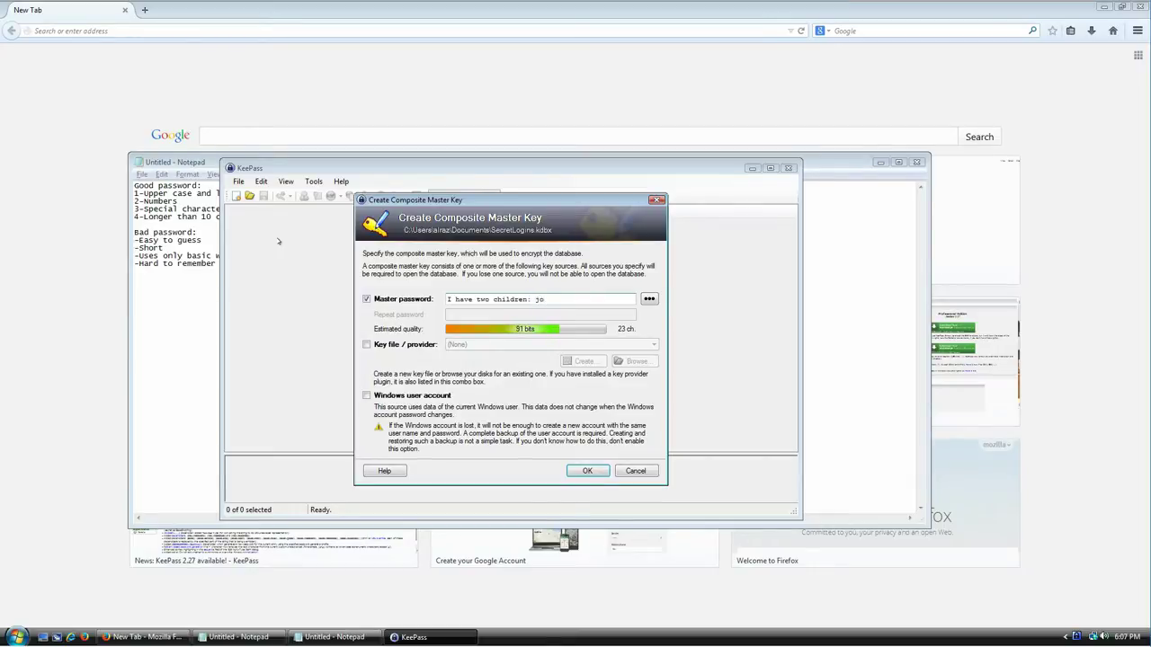
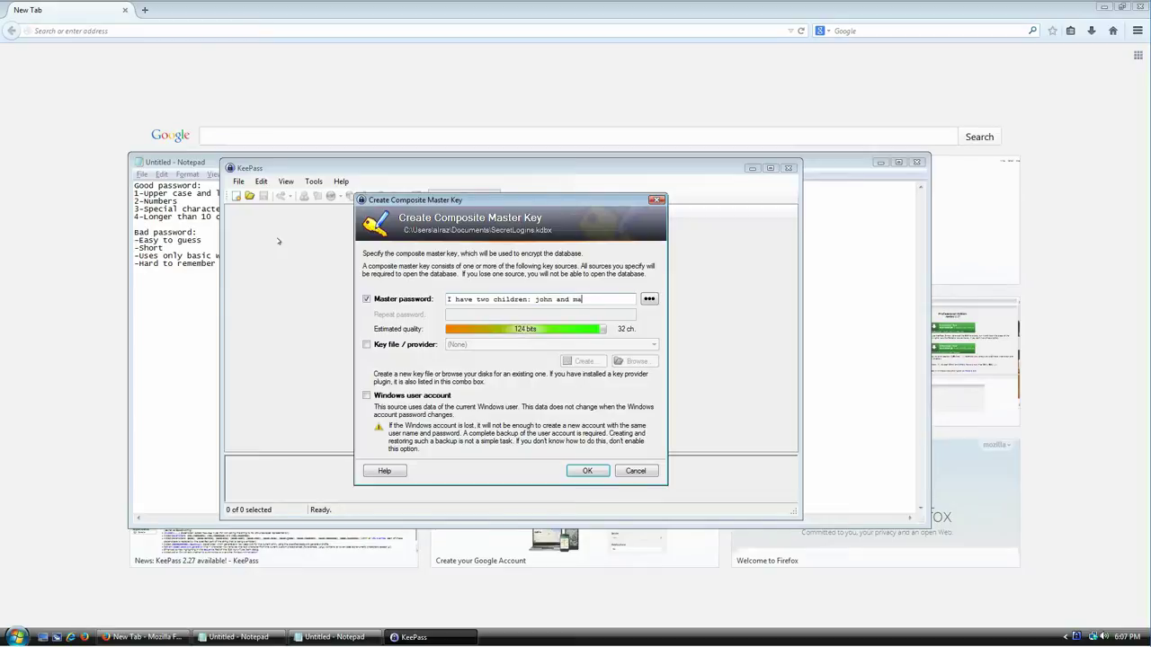
key("ctrl+a")
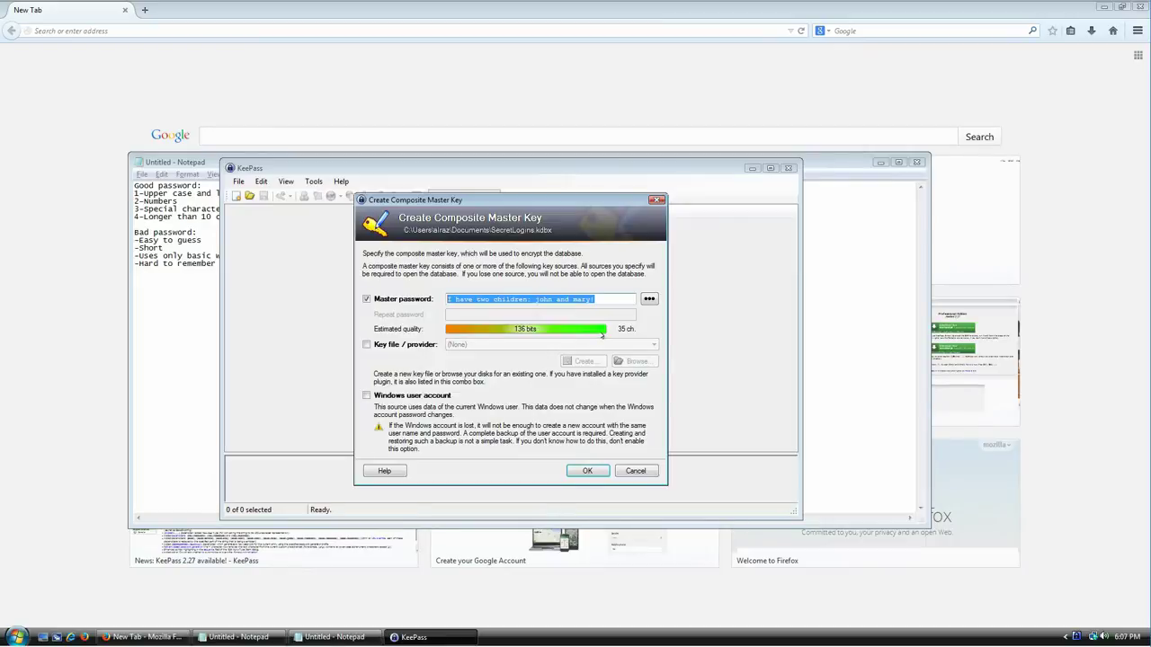
left_click_drag(596, 299, 572, 298)
left_click(458, 300)
left_click(491, 299)
double_click(540, 300)
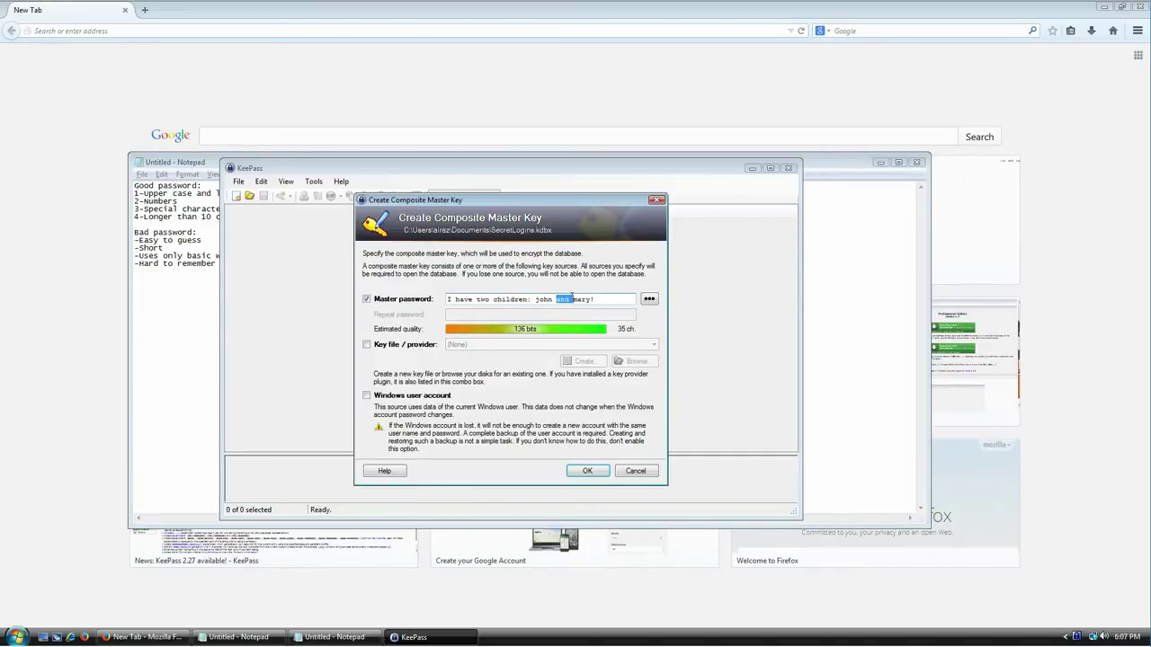
left_click(550, 299)
double_click(550, 299)
left_click(551, 299)
double_click(580, 300)
left_click(533, 300)
key("ctrl+a")
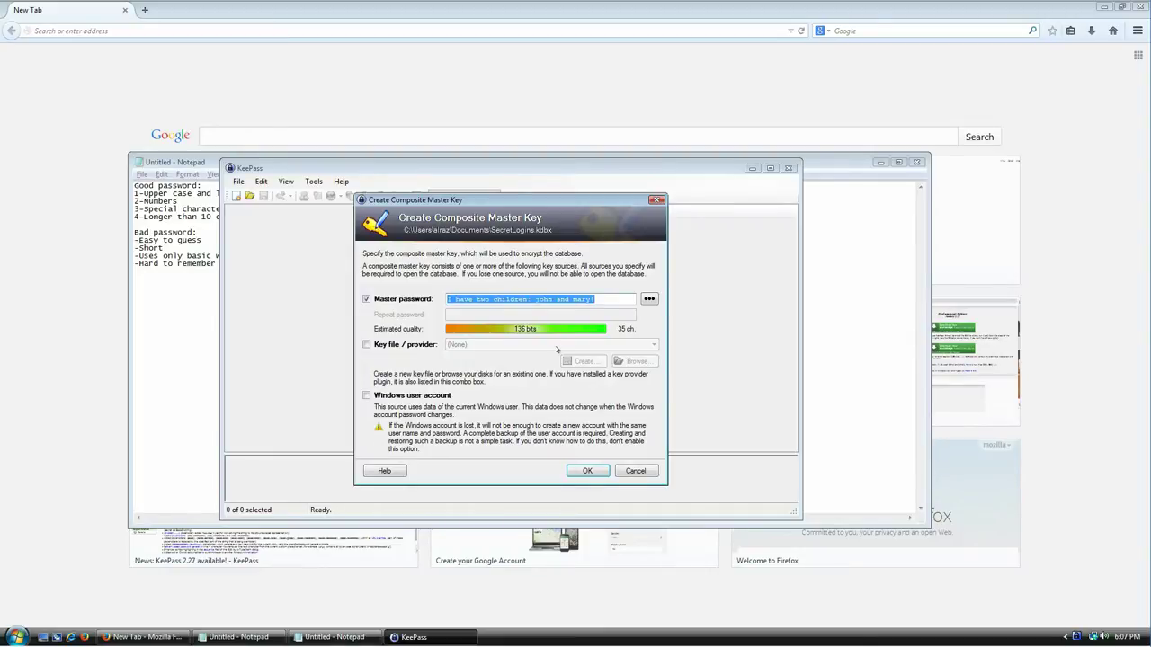
key("Delete")
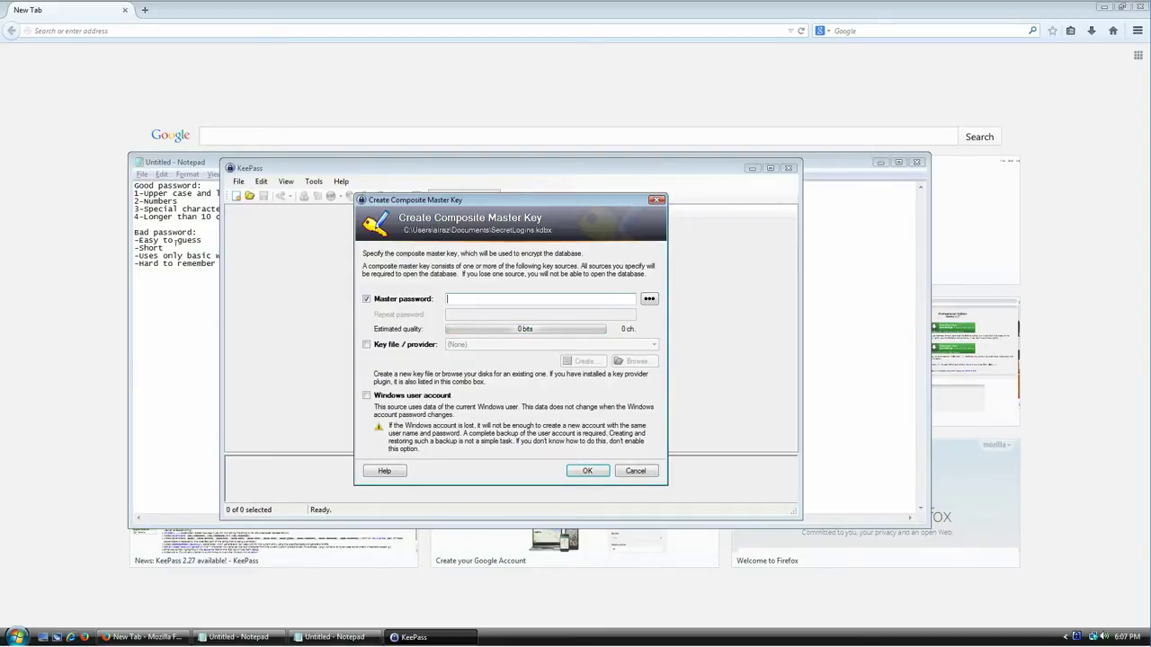
Step: Check the Notepad criteria, then type a short greeting into the master password box without its comma
left_click(176, 243)
key("alt+Tab")
type("Hello,")
key("BackSpace")
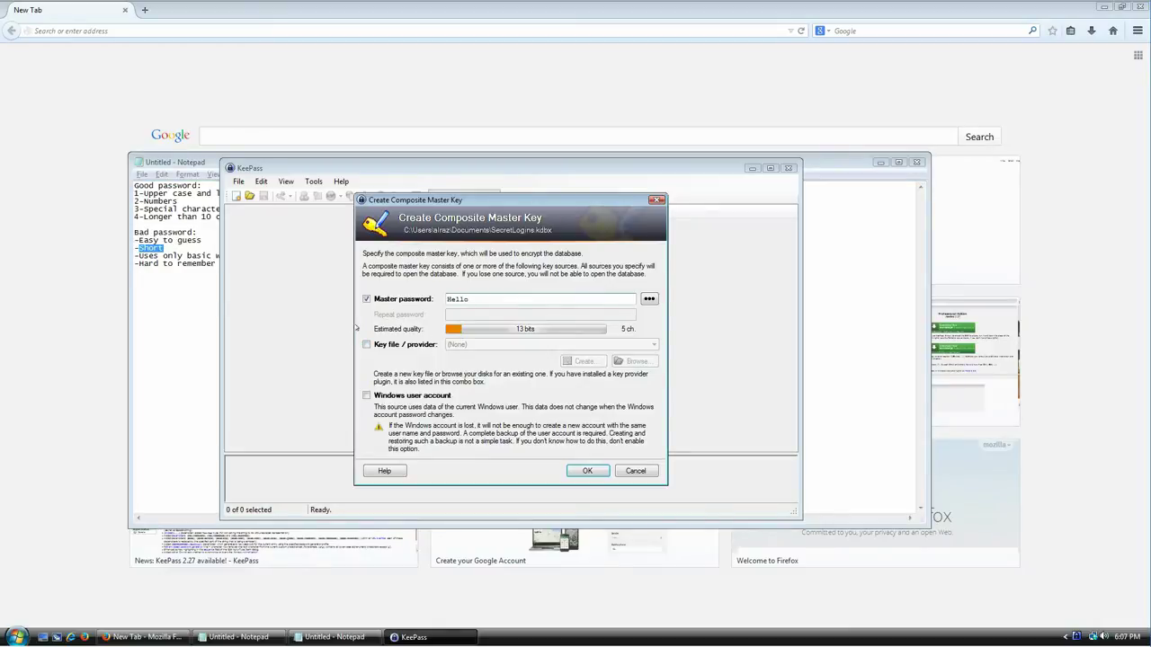
Step: Review the Notepad criteria lines 'Hard to remember or to type' and 'Uses only basic words'
left_click(150, 270)
left_click_drag(271, 262, 133, 264)
left_click(171, 265)
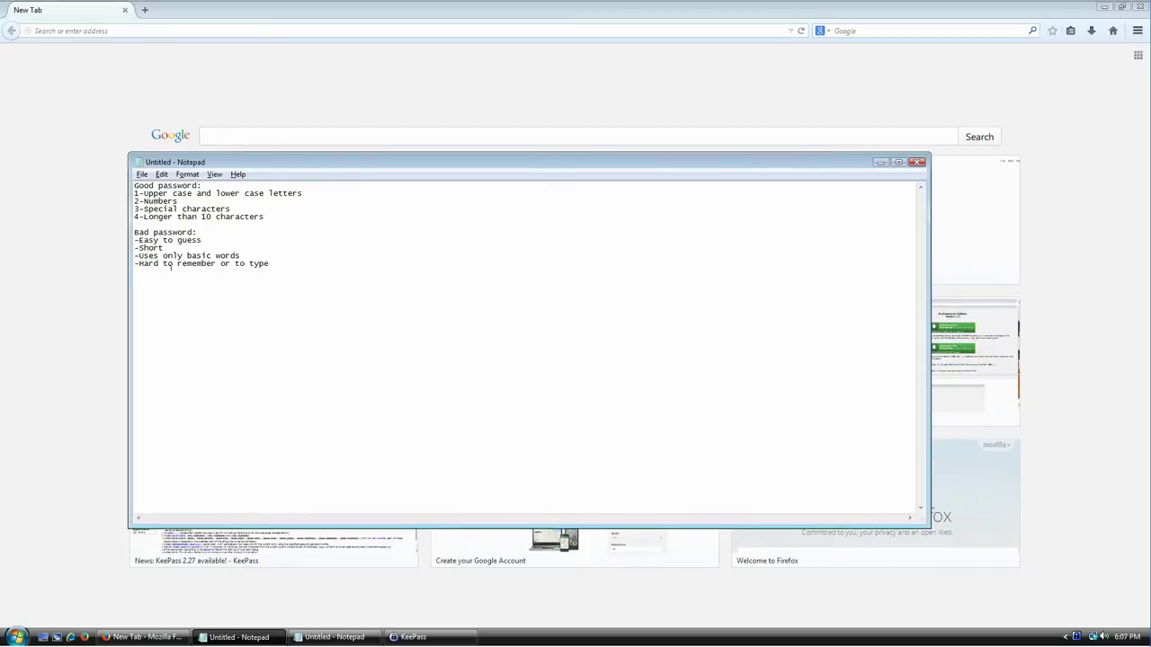
key("Home")
key("shift+End")
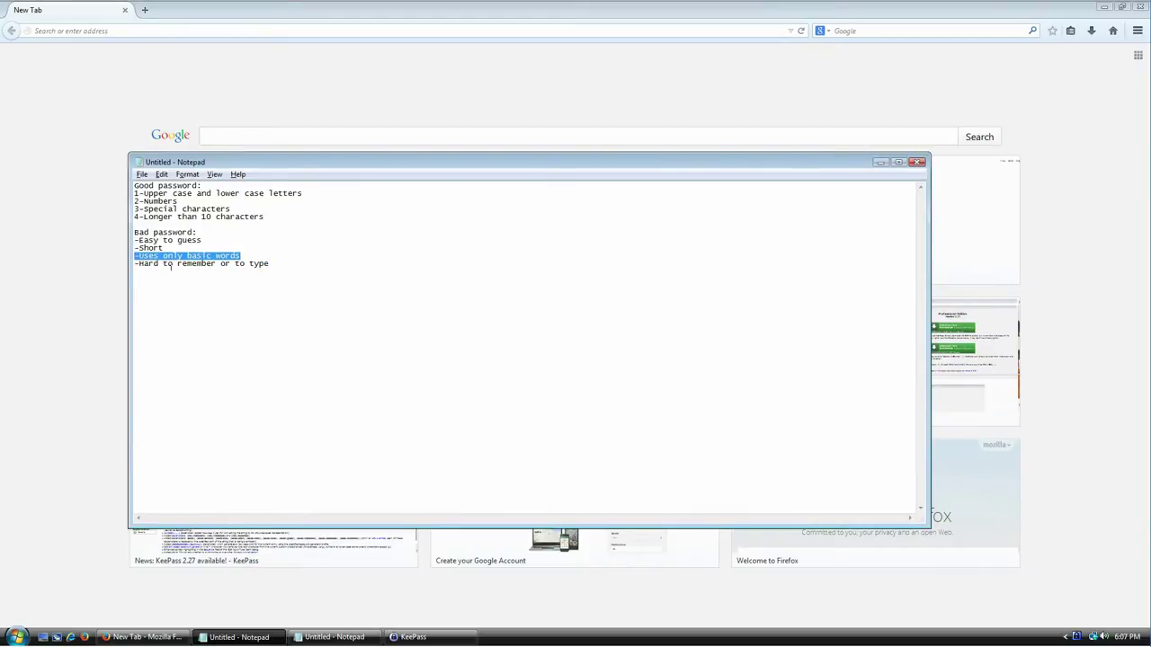
key("alt+Tab")
Step: Replace the master password with a 24-character mixed Spanish-English question
key("ctrl+a")
key("End")
key("ctrl+a")
key("Delete")
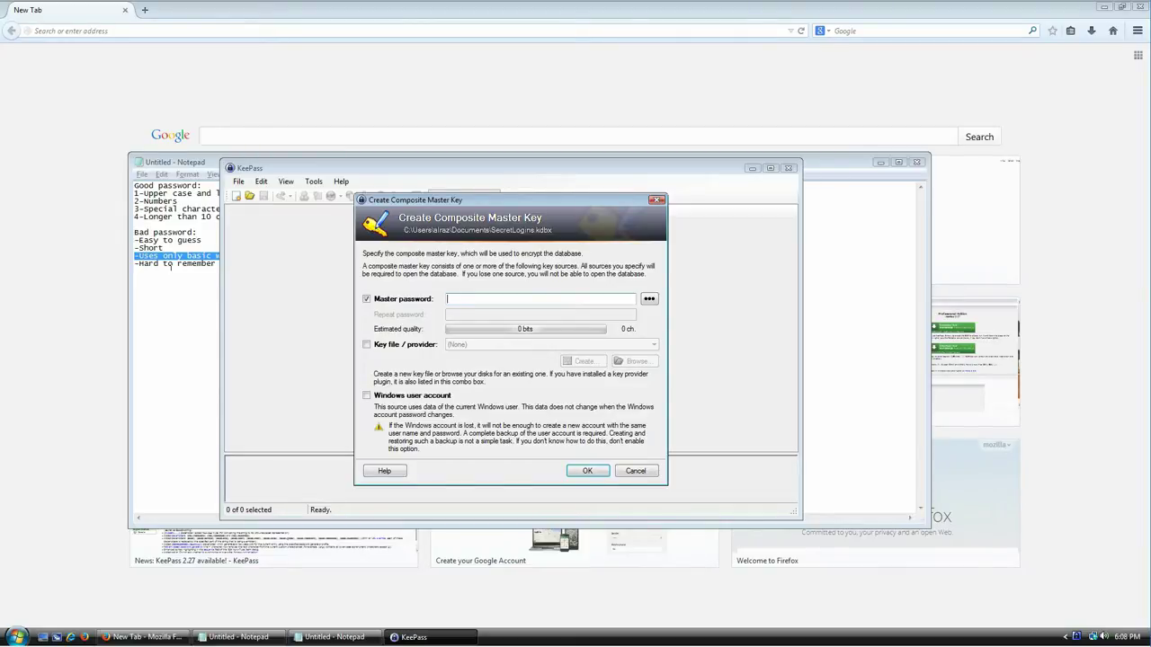
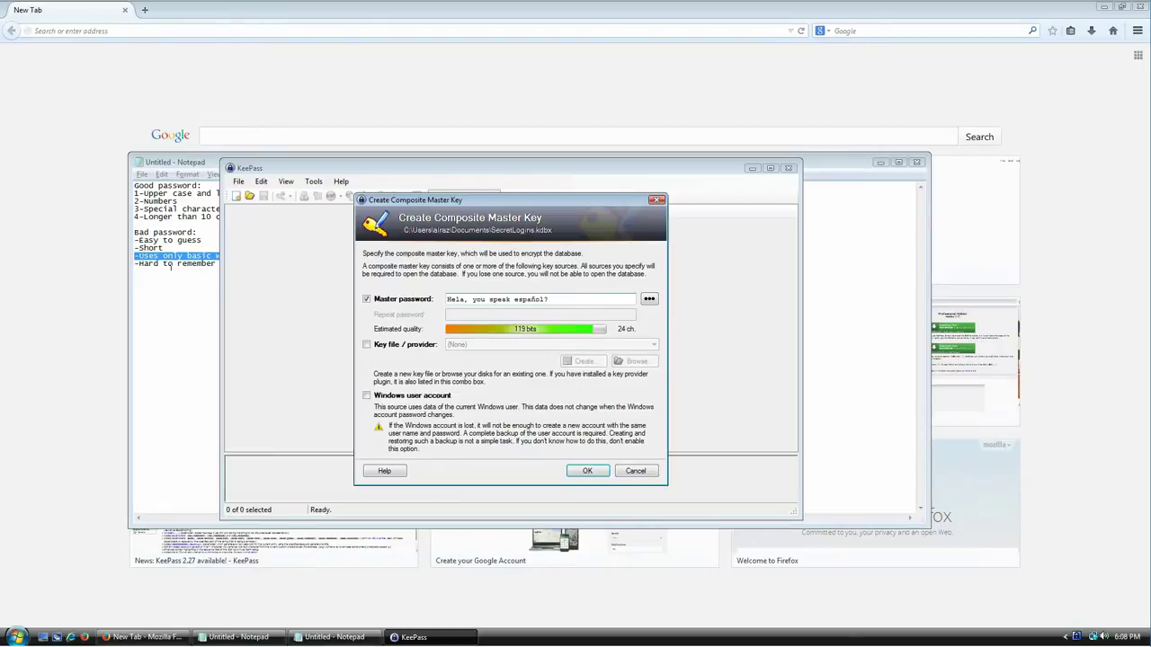
Step: Compare the new password against 'Hard to remember or to type', then select the whole password
left_click(170, 267)
key("Home")
key("shift+End")
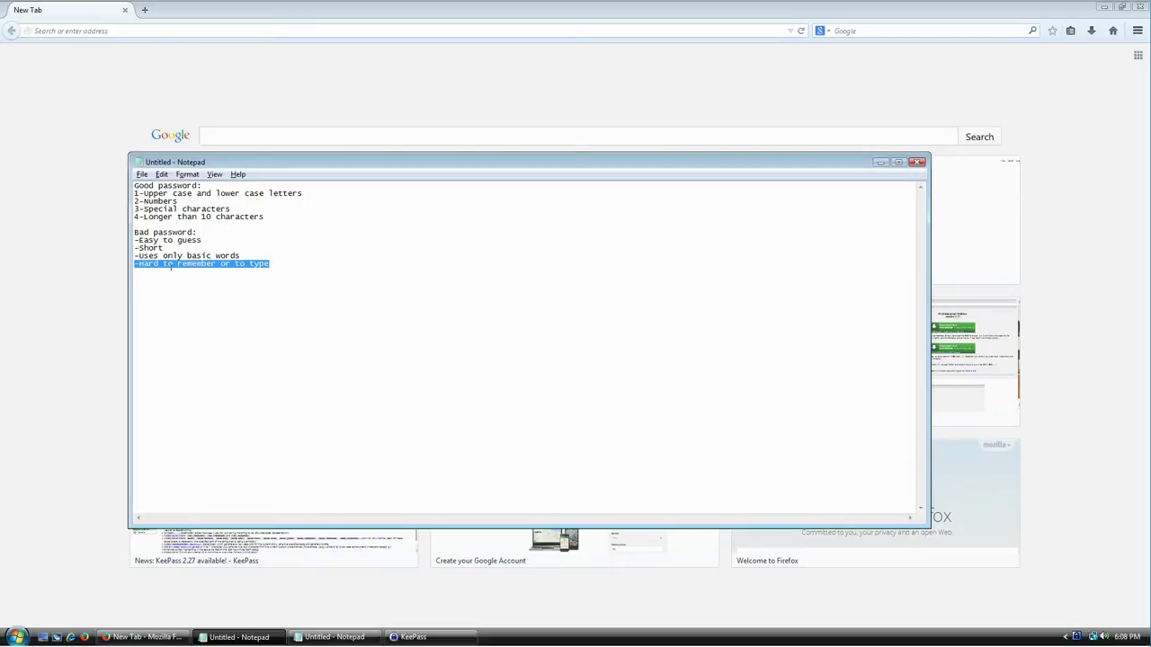
key("alt+Tab")
key("ctrl+a")
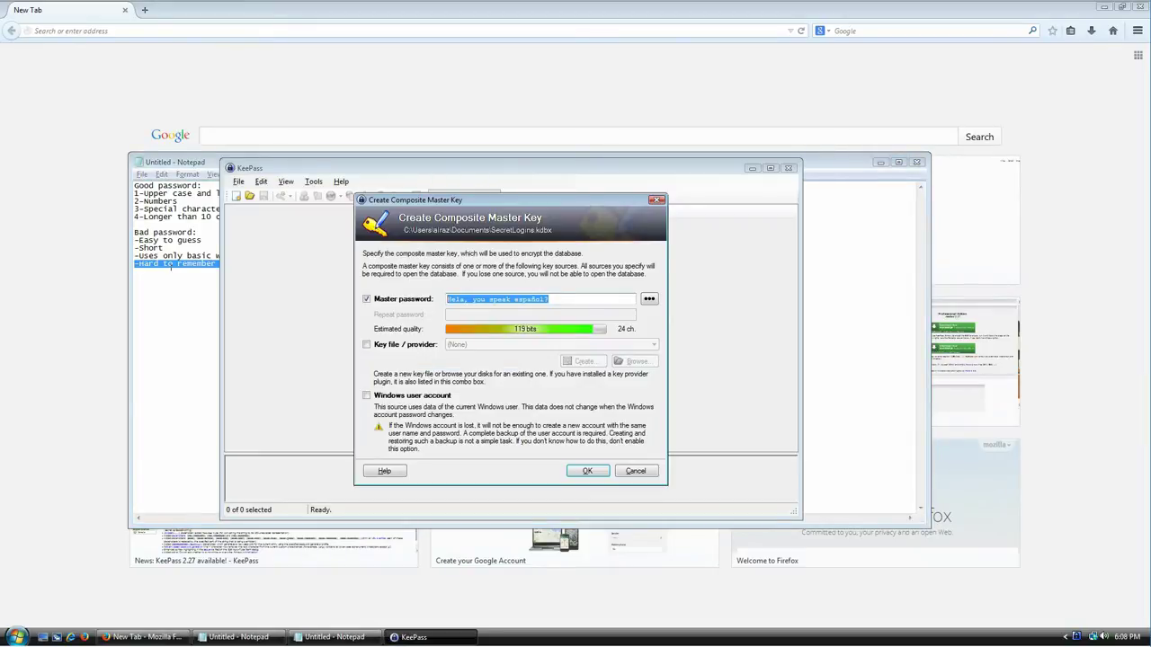